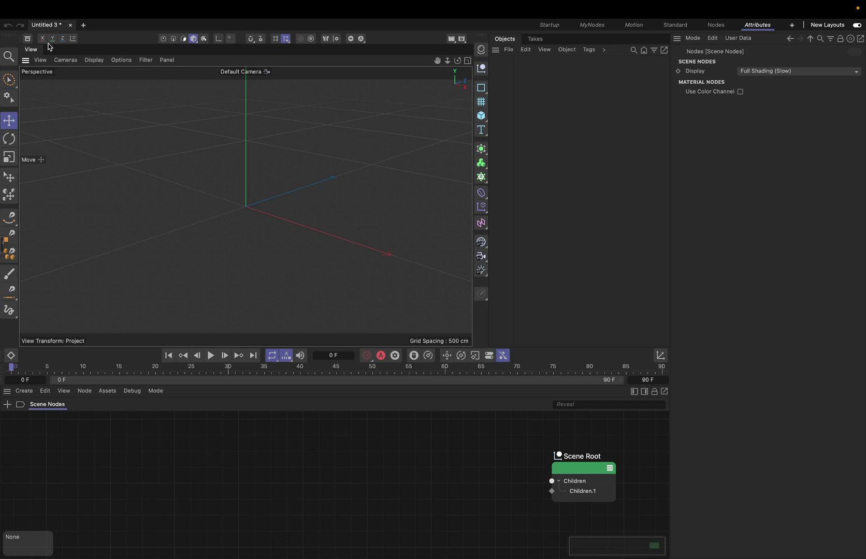
- Show a widened Asset Browser in the Startup layout and collapse its Quick Access and HDRIs categories
click(27, 39)
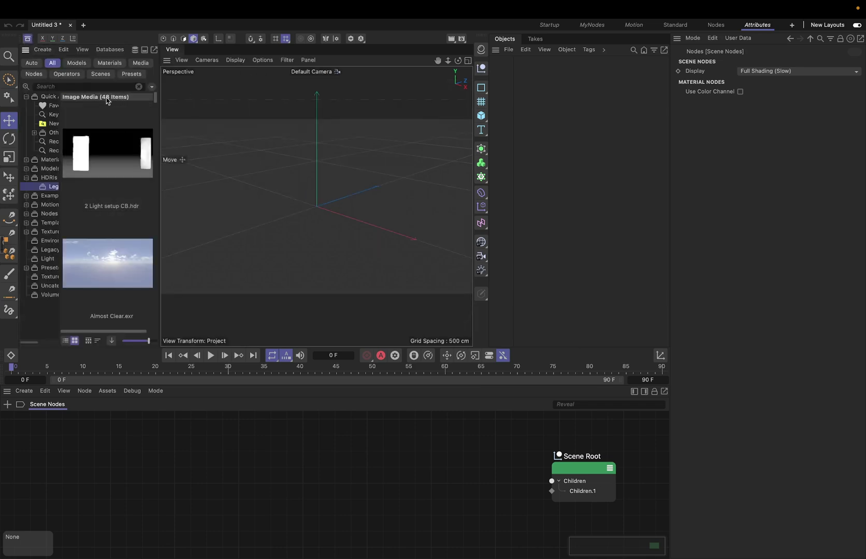
drag(160, 153, 243, 152)
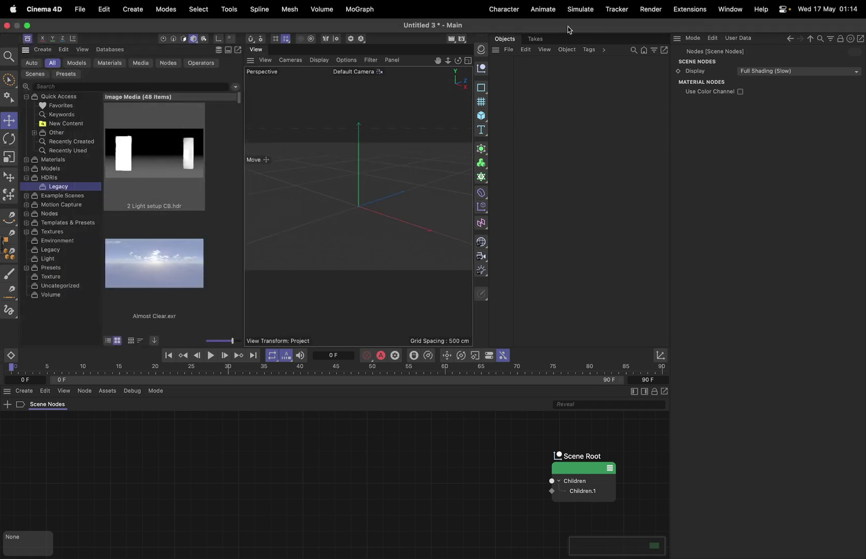
click(549, 27)
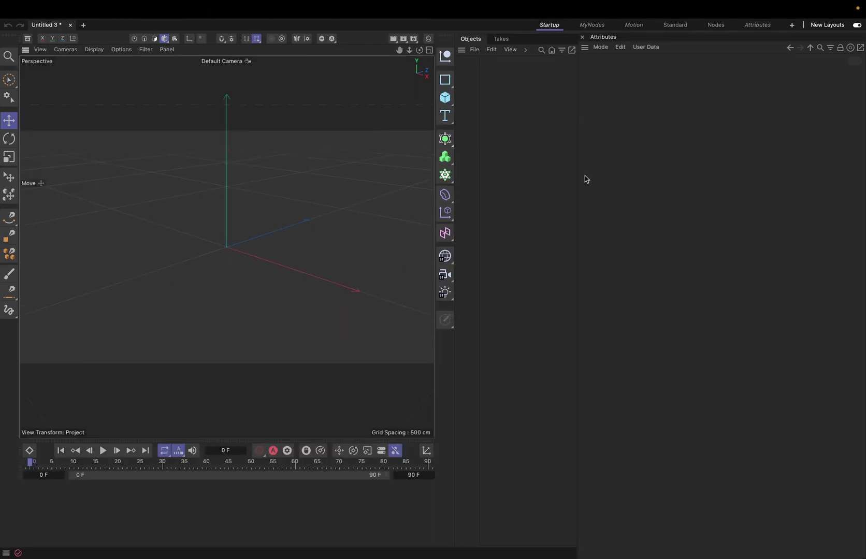
click(27, 39)
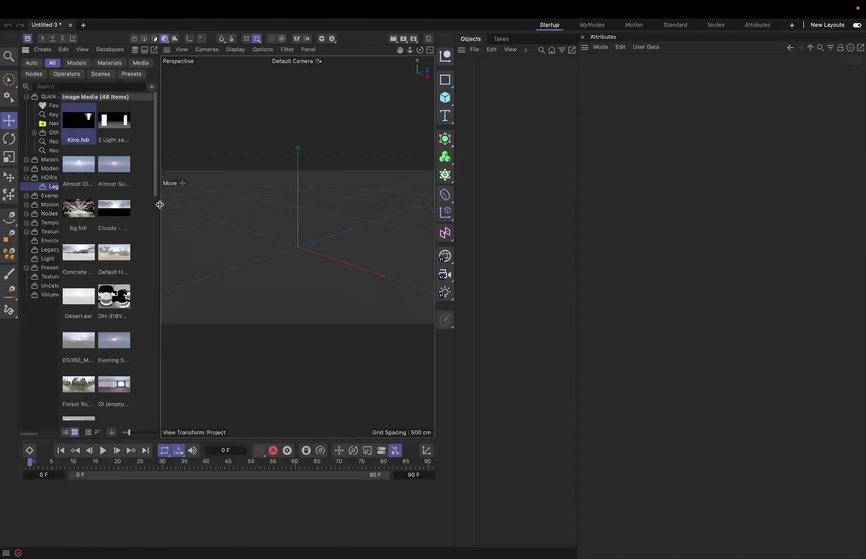
drag(159, 202, 280, 202)
click(26, 97)
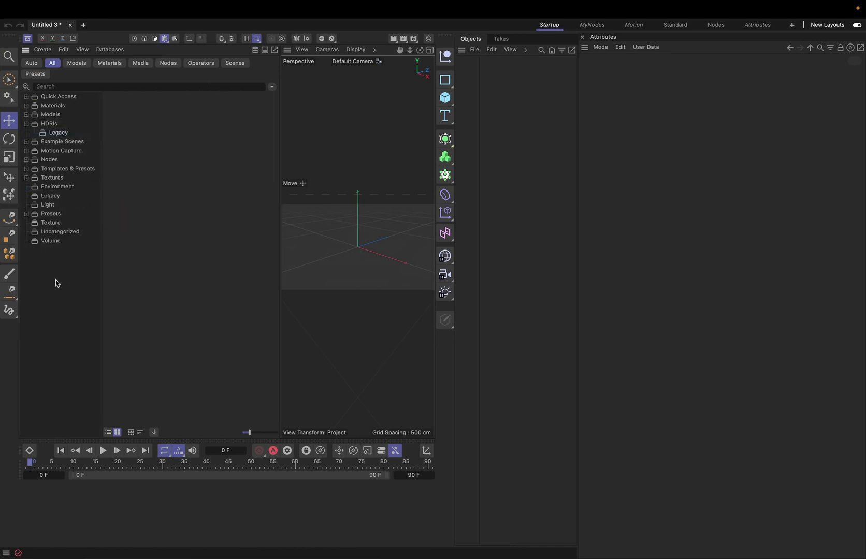
click(25, 123)
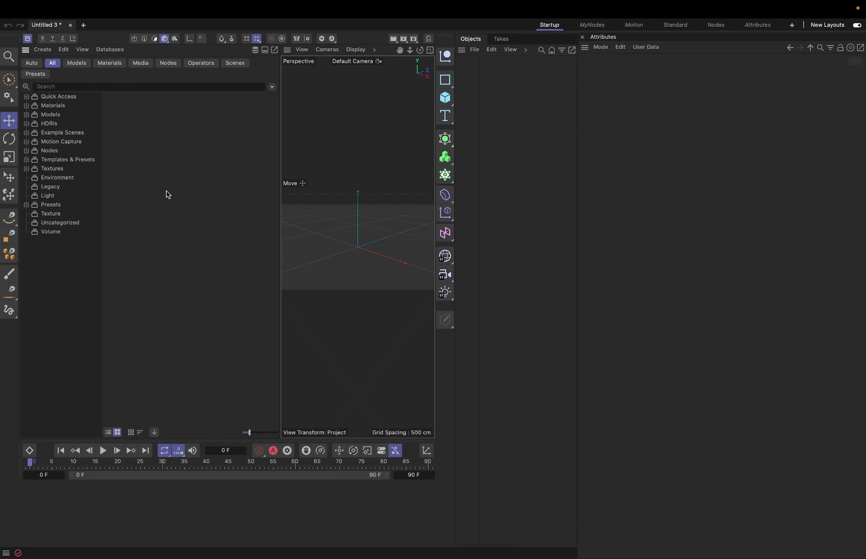
- Start an asset import and choose Softy Shapes.zip from the C4D folder in !!!! GUMROAD
click(40, 50)
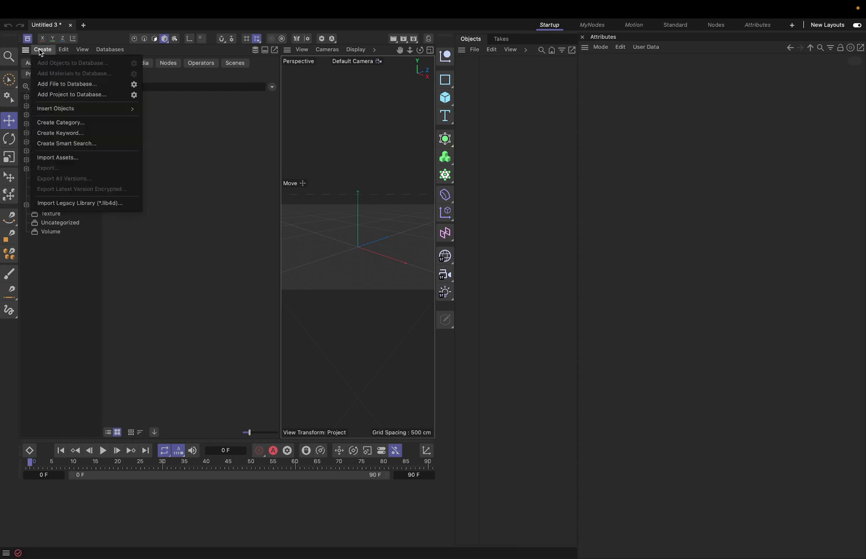
click(67, 157)
click(37, 118)
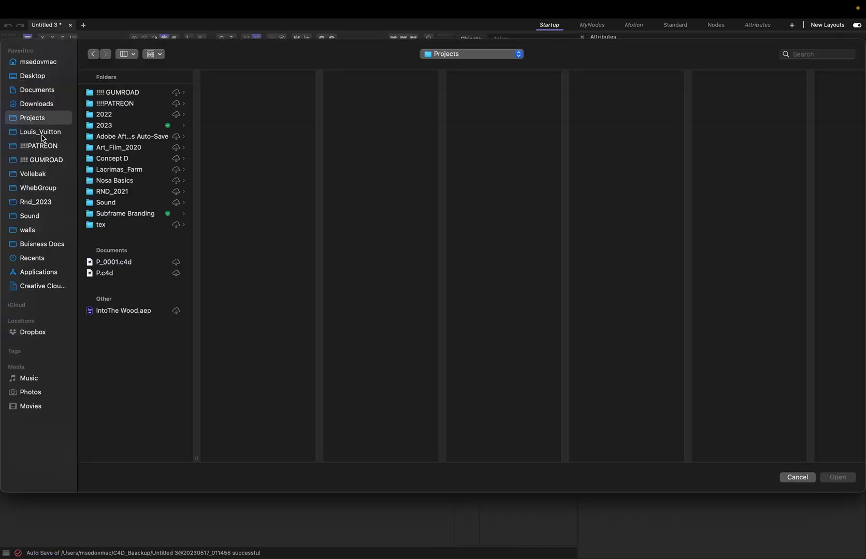
click(41, 132)
click(52, 174)
click(50, 160)
click(133, 126)
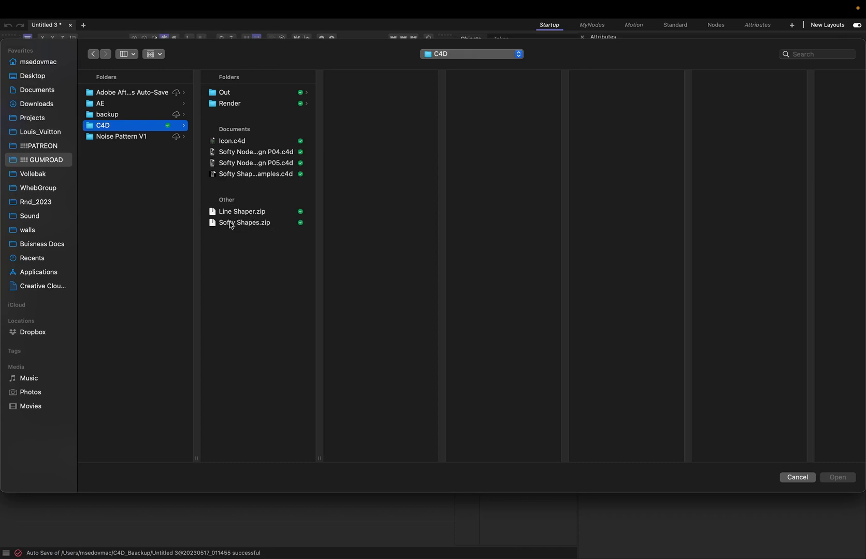
click(230, 223)
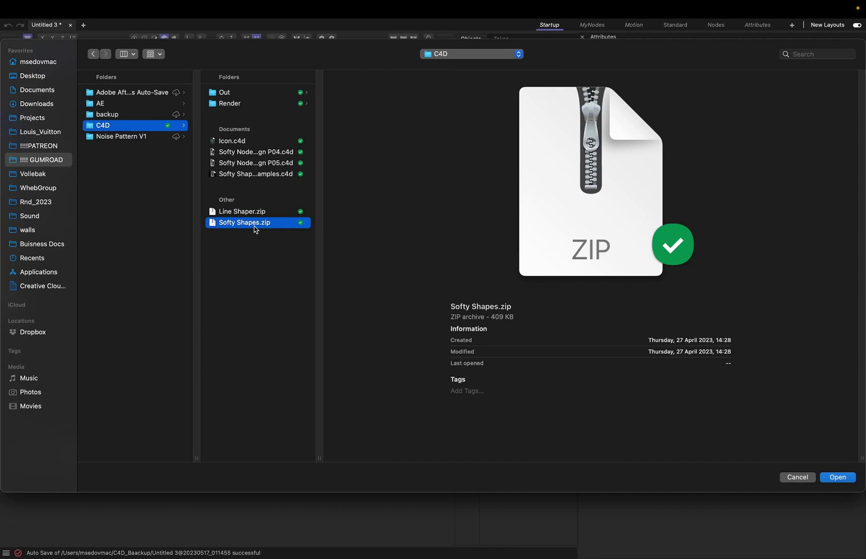
click(836, 479)
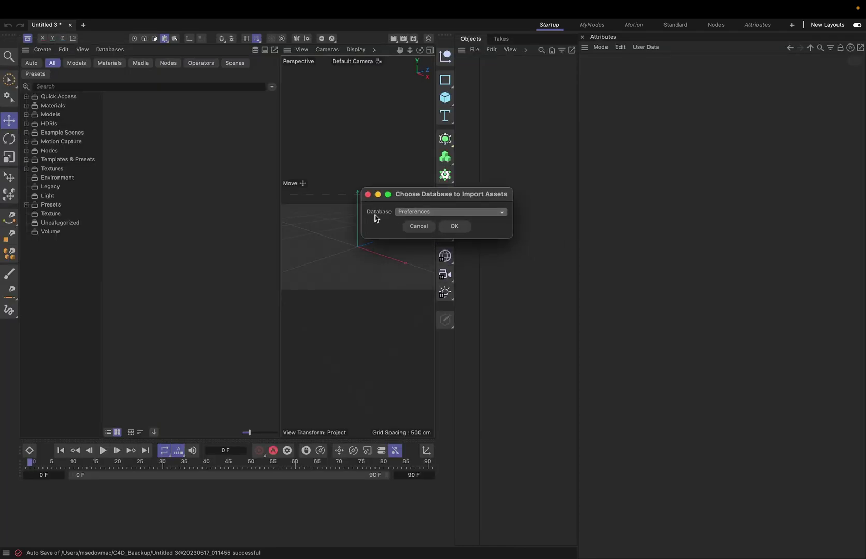
- Import the chosen assets into the Preferences database, dismiss the import report and narrow the Asset Browser
drag(470, 197, 450, 185)
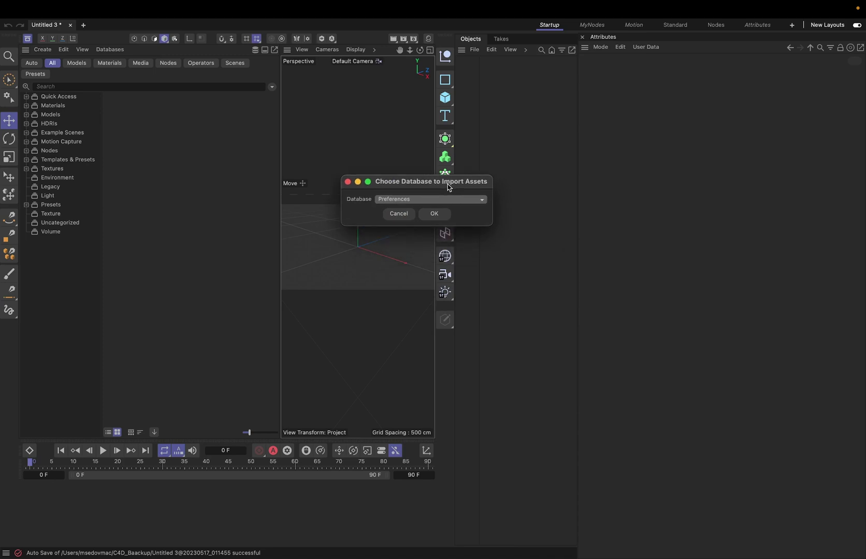
click(447, 215)
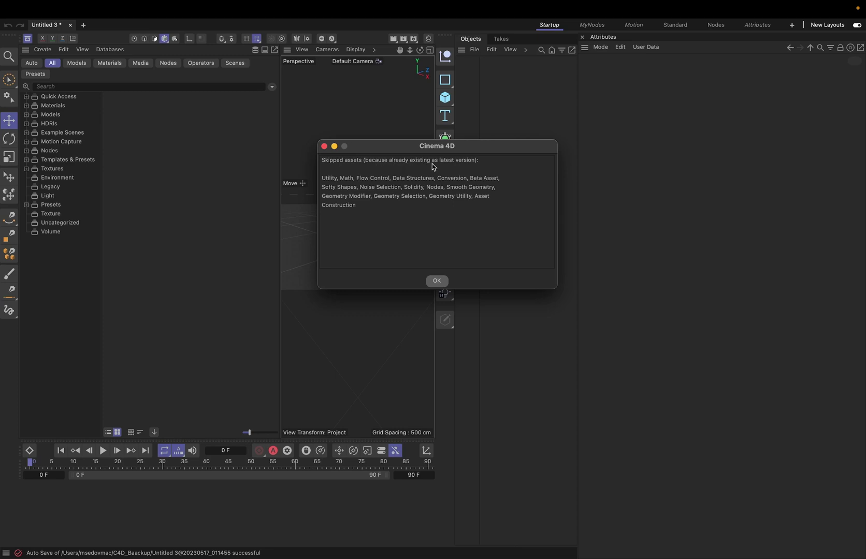
click(438, 281)
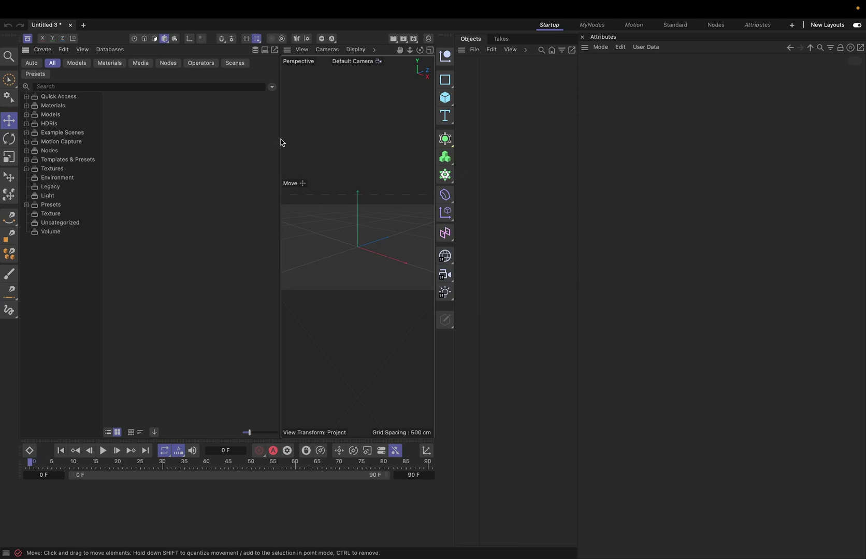
drag(280, 139, 198, 136)
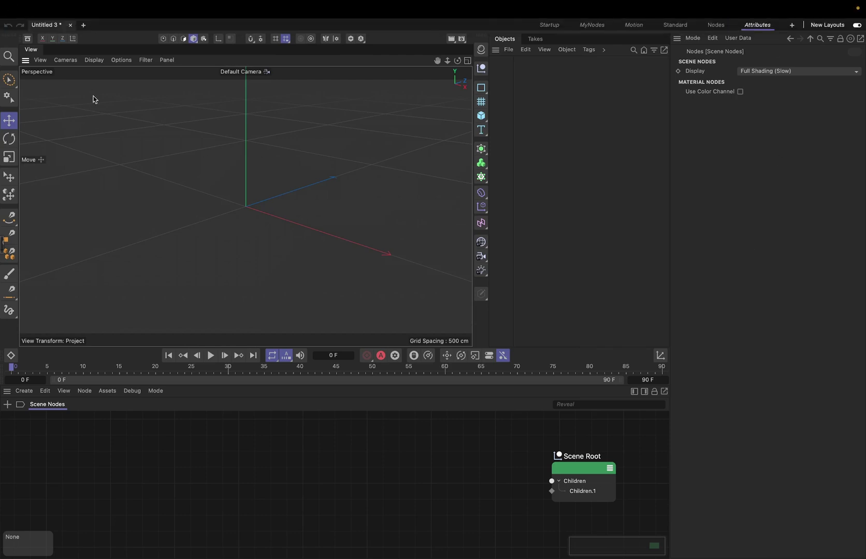
- Search the Commander for Softy, add the Softy Shapes node operator to the object list and close the Commander
key(shift+c)
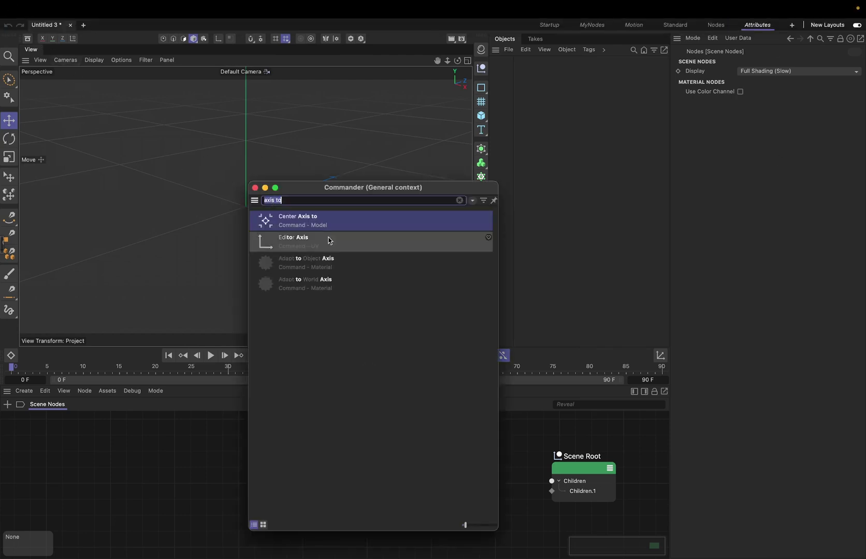
text(L)
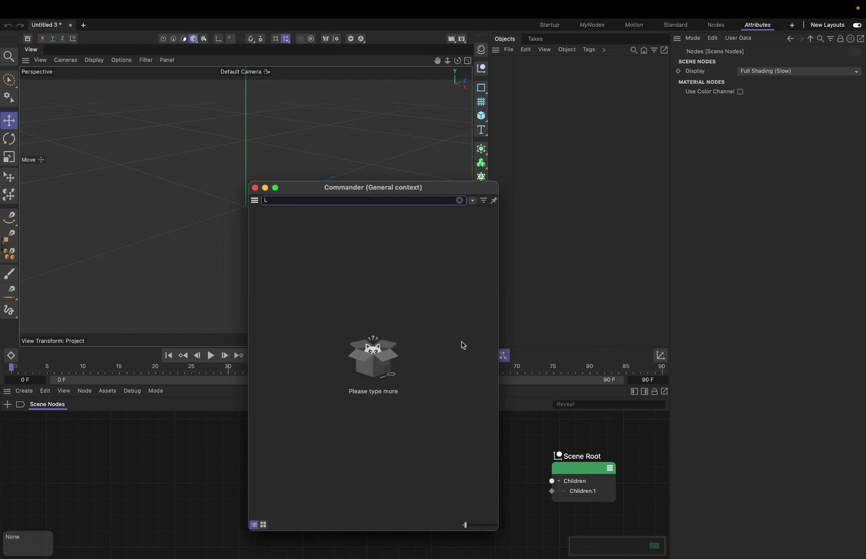
key(BackSpace)
text(S)
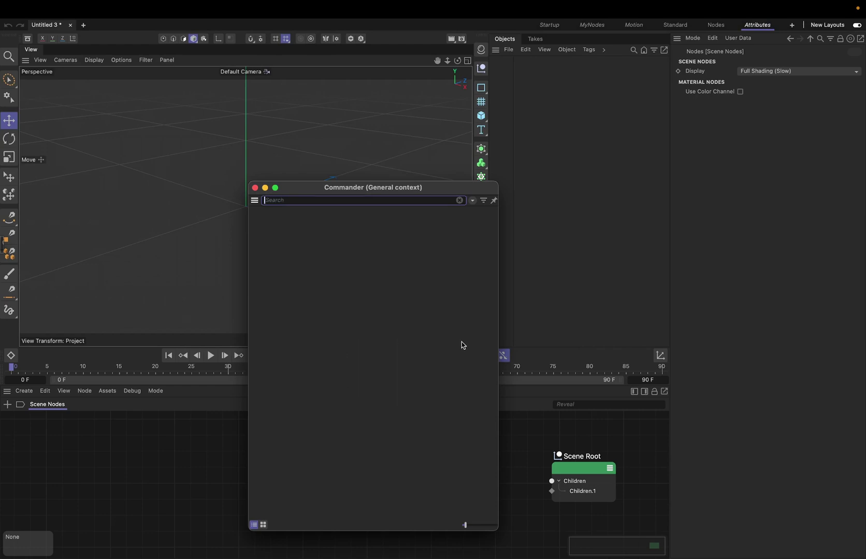
text(ofty)
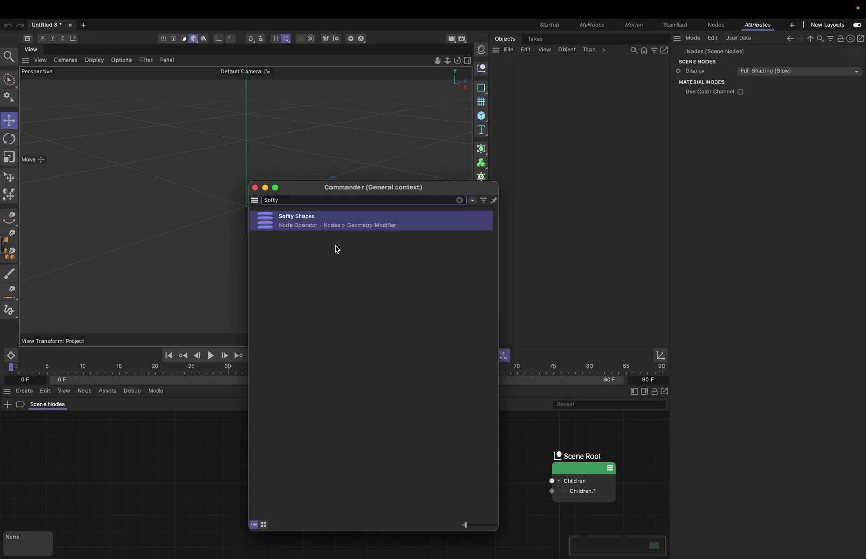
drag(294, 226, 505, 106)
click(254, 188)
click(544, 96)
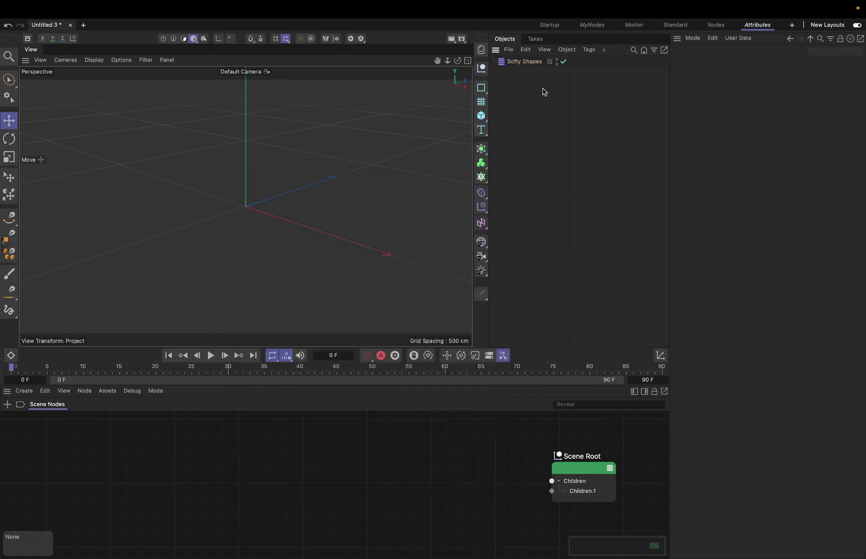
- Select the Softy Shapes deformer and widen the attributes area showing its parameters
click(526, 64)
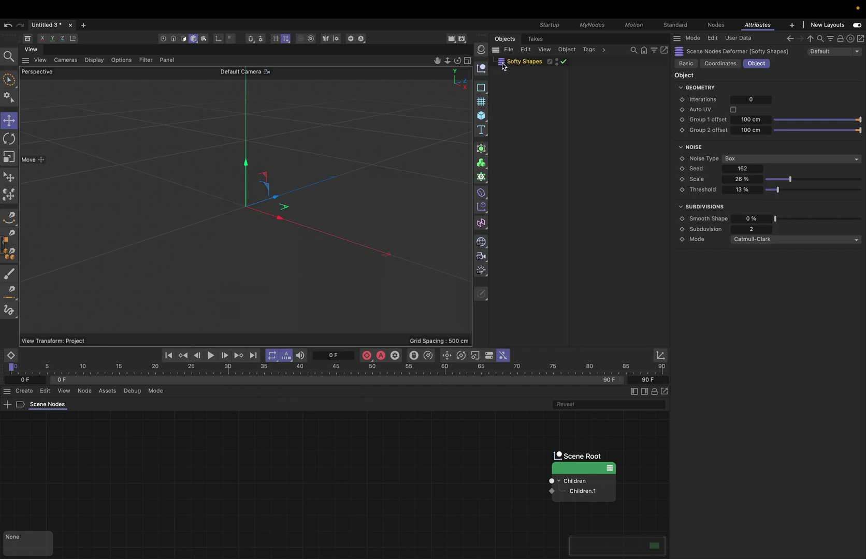
click(482, 197)
drag(668, 112, 596, 114)
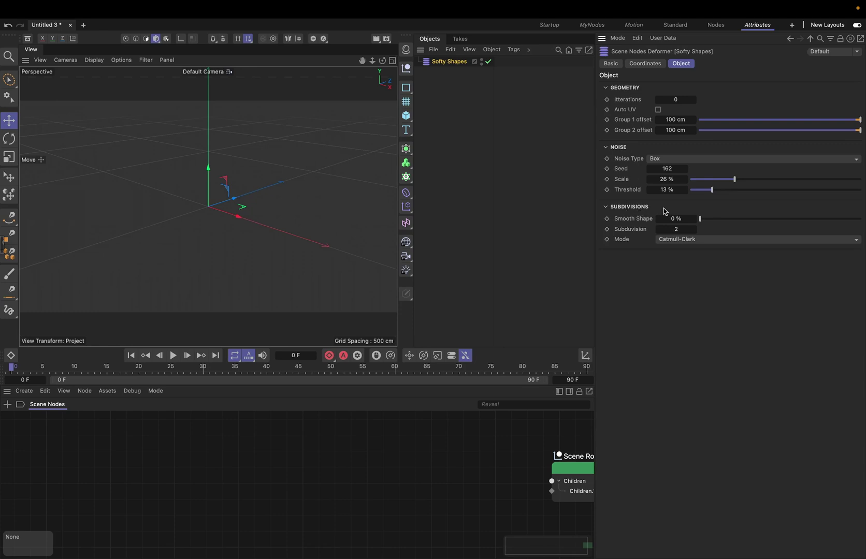
- Add a Polygon primitive and set its width and height to 200 cm each
click(407, 115)
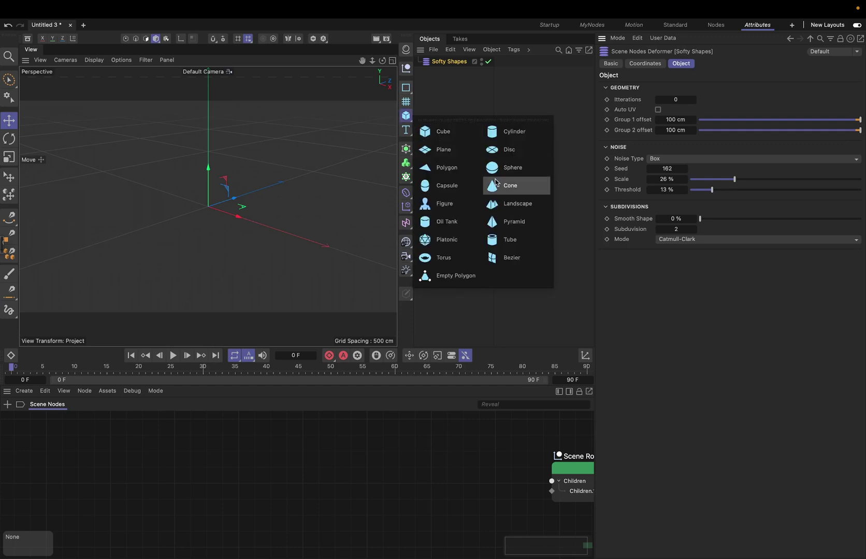
click(446, 167)
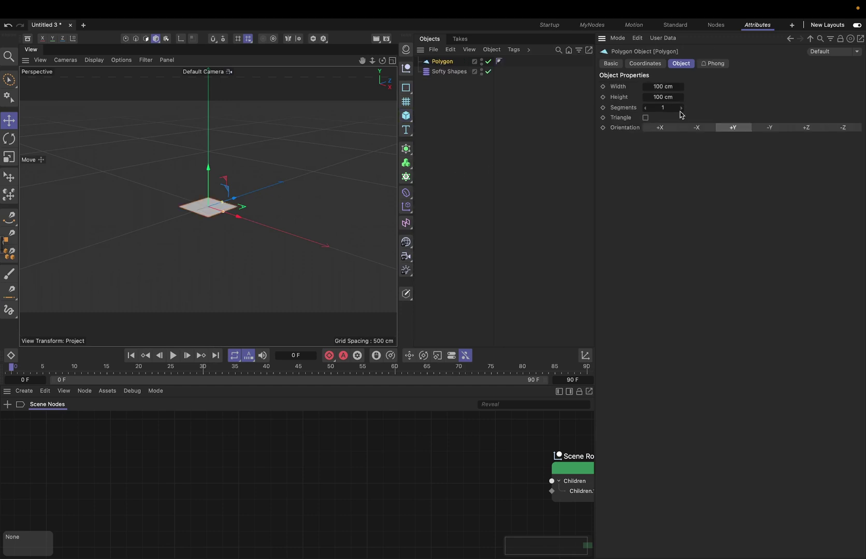
click(659, 87)
text(200)
key(Tab)
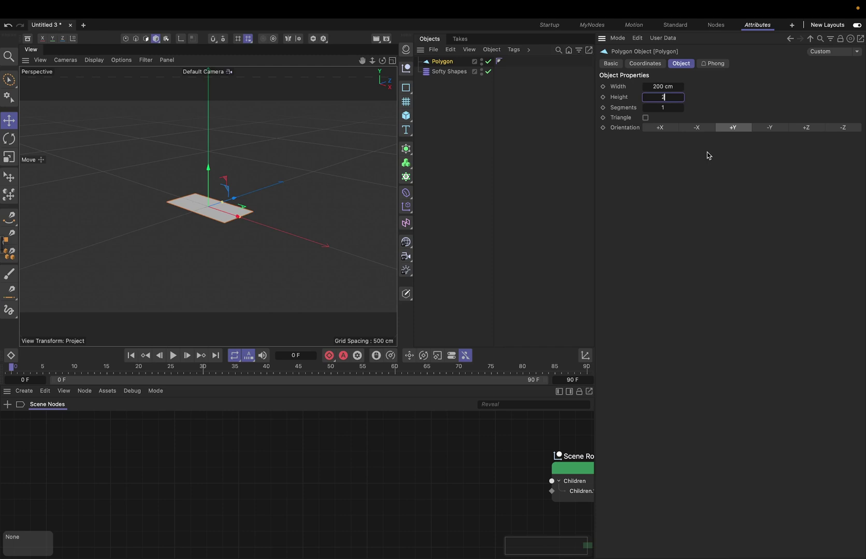
text(200)
key(Return)
- Make Softy Shapes a child of the Polygon and set its Itterations to 2
mouse_move(458, 65)
mouse_down()
mouse_move(434, 72)
mouse_move(441, 66)
mouse_up()
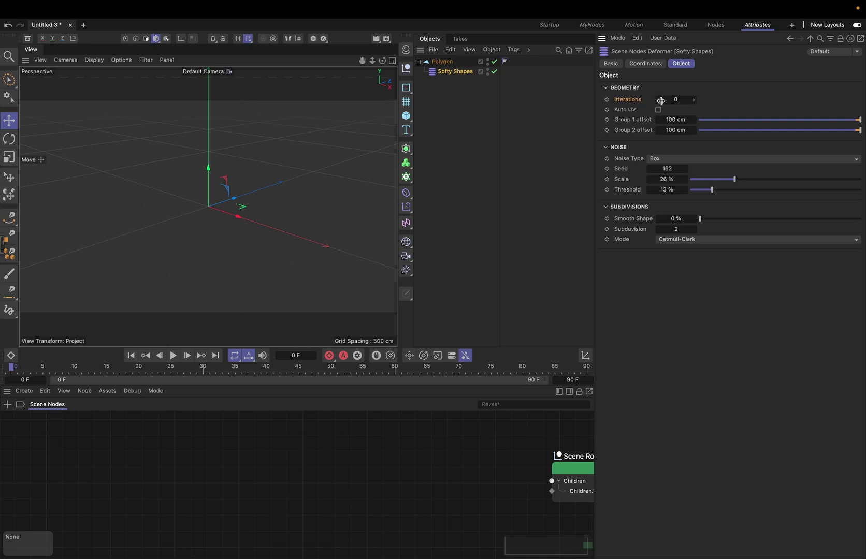
click(694, 98)
click(694, 99)
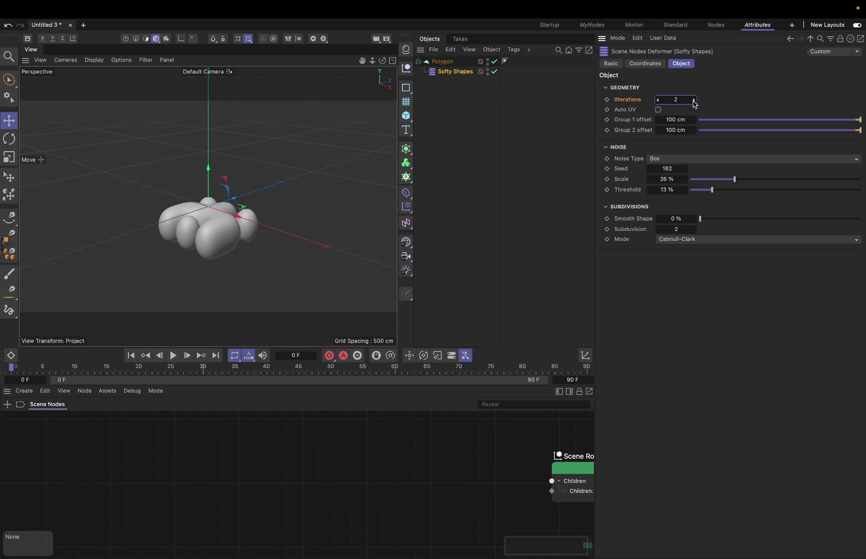
alt+drag(223, 231, 218, 267)
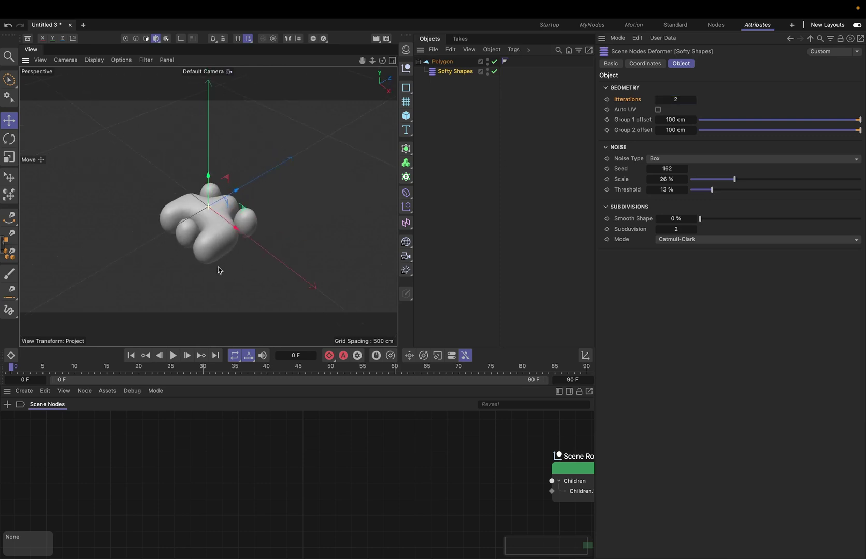
scroll(226, 176, up, 5)
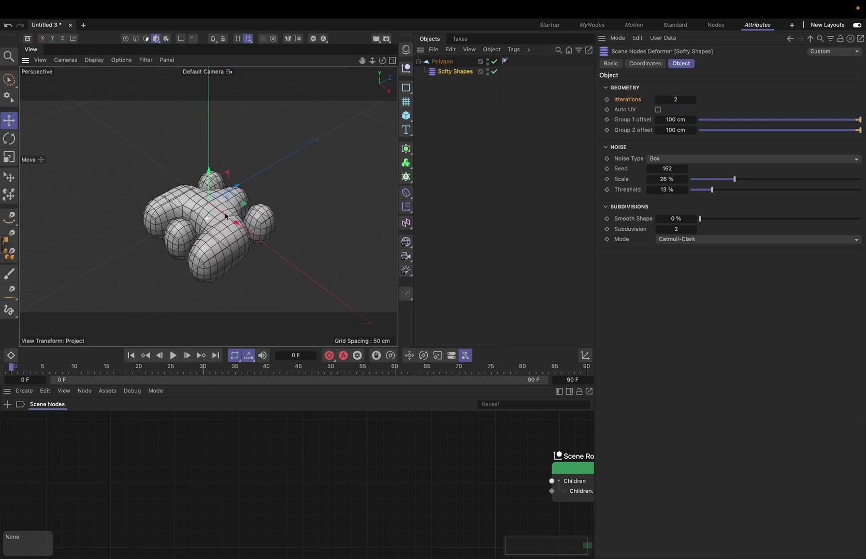
alt+drag(251, 213, 223, 207)
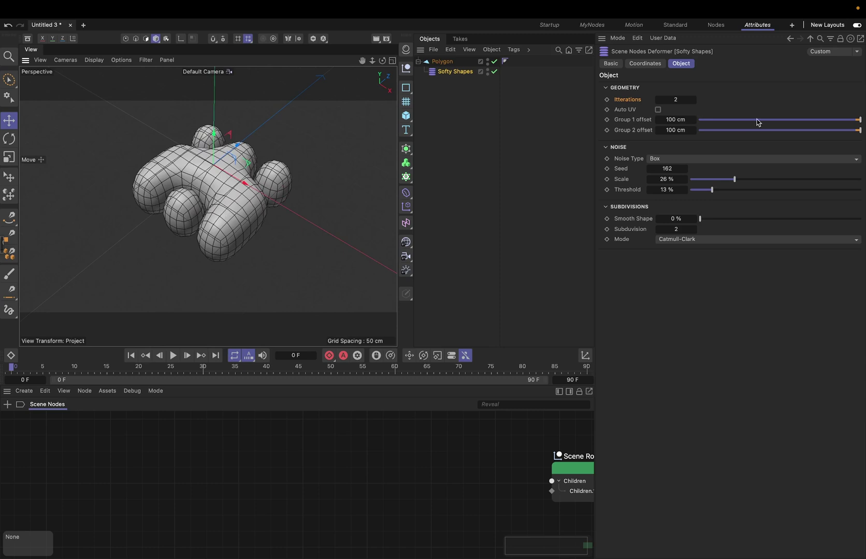
- Set both the Group 1 and Group 2 offsets of Softy Shapes to 22 cm
drag(632, 121, 630, 127)
shift+click(632, 130)
click(680, 121)
text(22)
key(Return)
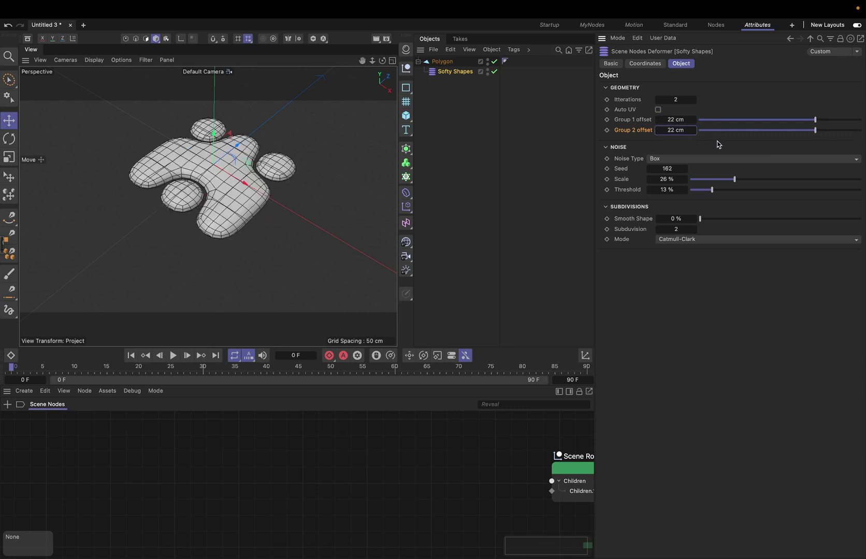
- Set the Group 1 offset and the Group 2 offset of Softy Shapes to 55 cm each
click(679, 119)
text(55)
click(683, 131)
text(55)
key(Return)
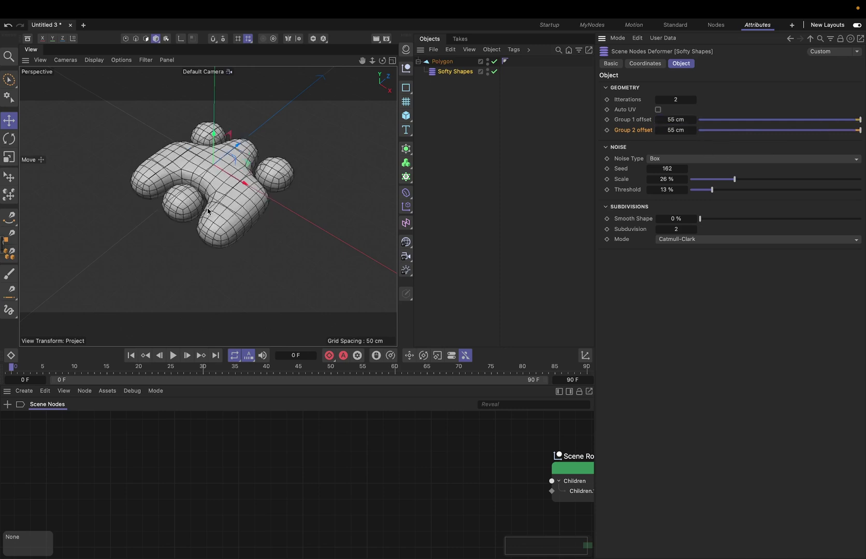
alt+drag(207, 211, 246, 223)
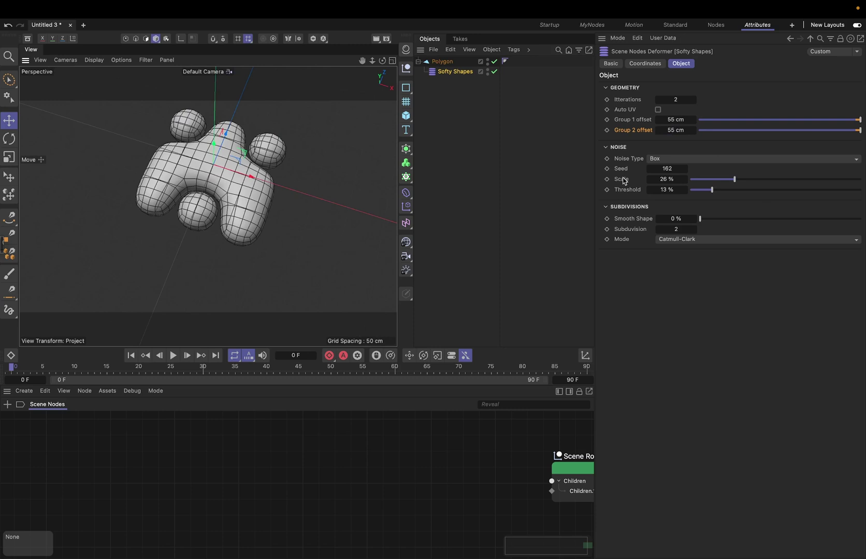
click(677, 158)
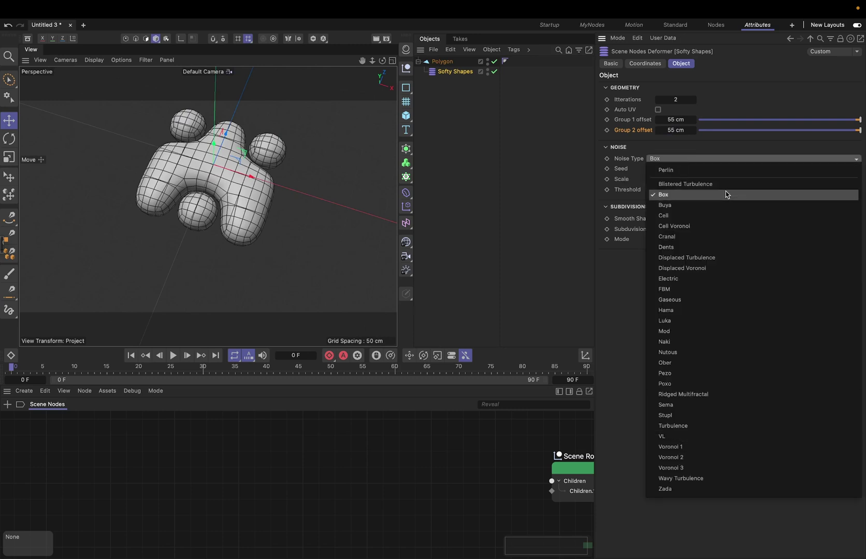
click(627, 257)
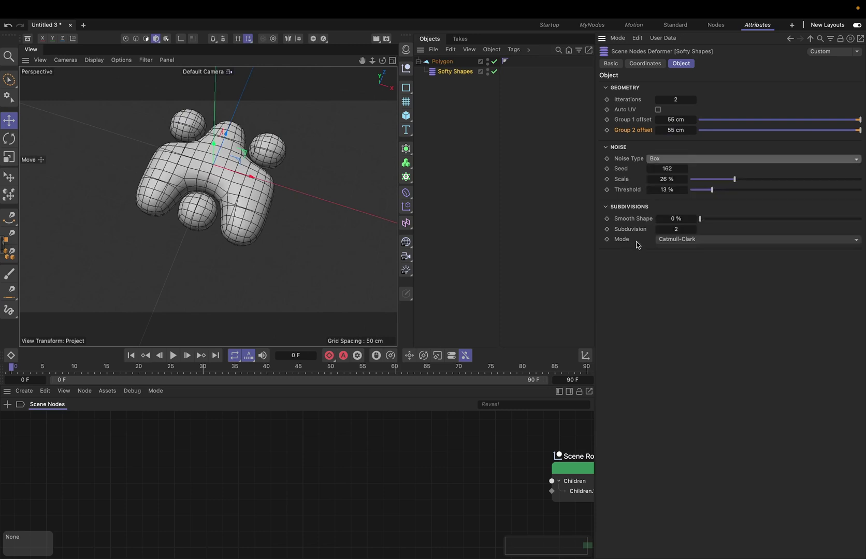
- Raise the noise Seed of Softy Shapes one value at a time up to 172
click(687, 170)
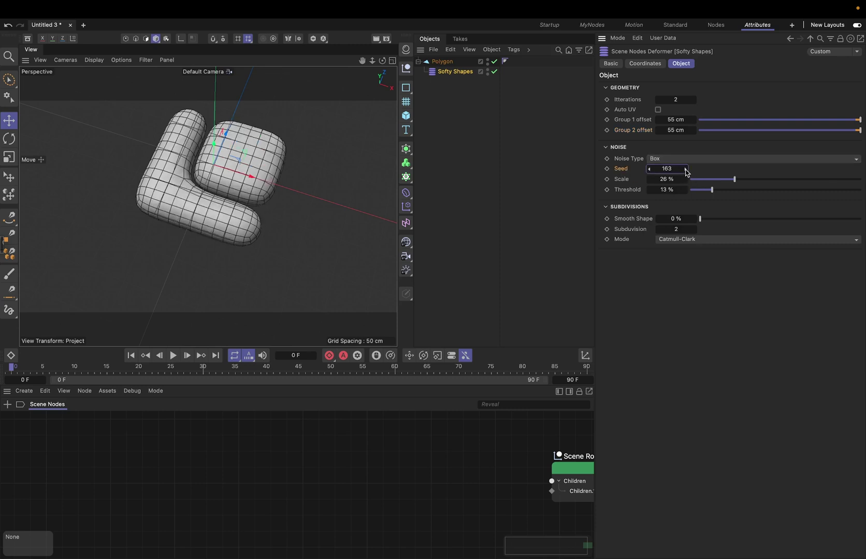
click(687, 170)
click(686, 170)
click(687, 170)
click(686, 170)
click(687, 170)
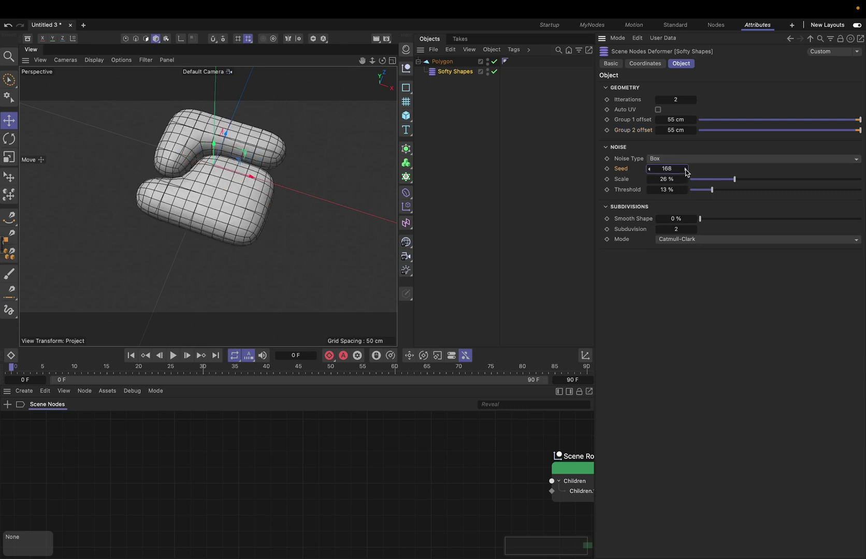
click(686, 170)
click(687, 170)
click(686, 170)
click(686, 170)
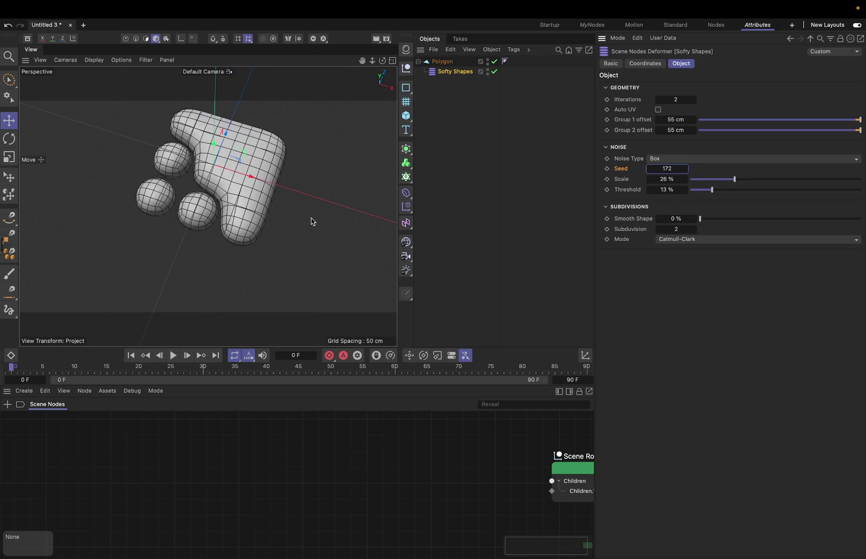
- Try another noise Threshold, restore it to 13 %, and change the Noise Type of Softy Shapes to Perlin
alt+drag(311, 221, 197, 151)
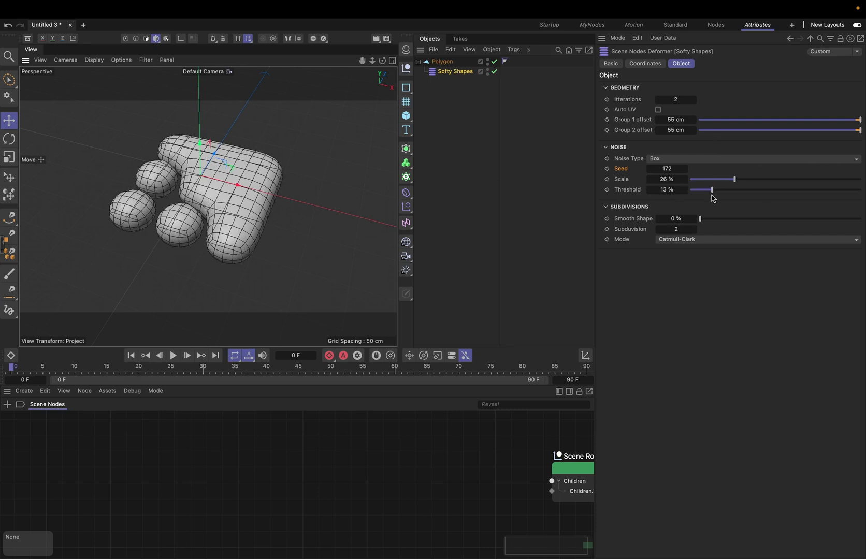
mouse_move(719, 193)
mouse_down()
mouse_move(760, 190)
mouse_move(712, 190)
mouse_up()
click(680, 162)
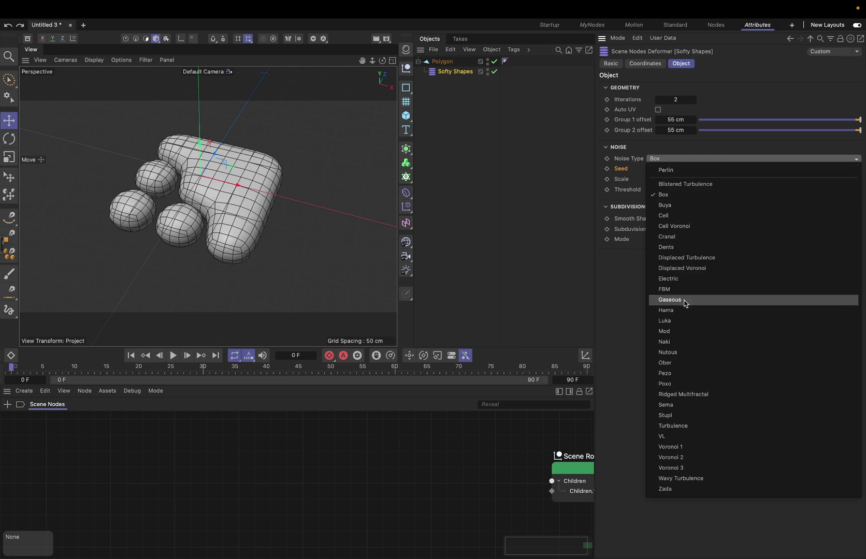
click(673, 171)
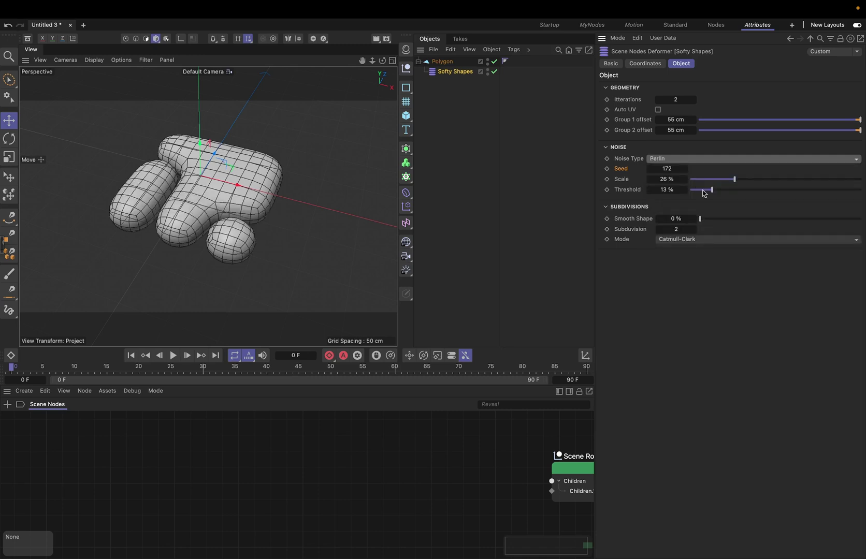
- Set the Subduvision of Softy Shapes to 3 and try out Smooth Shape, leaving it at 0 %
click(694, 229)
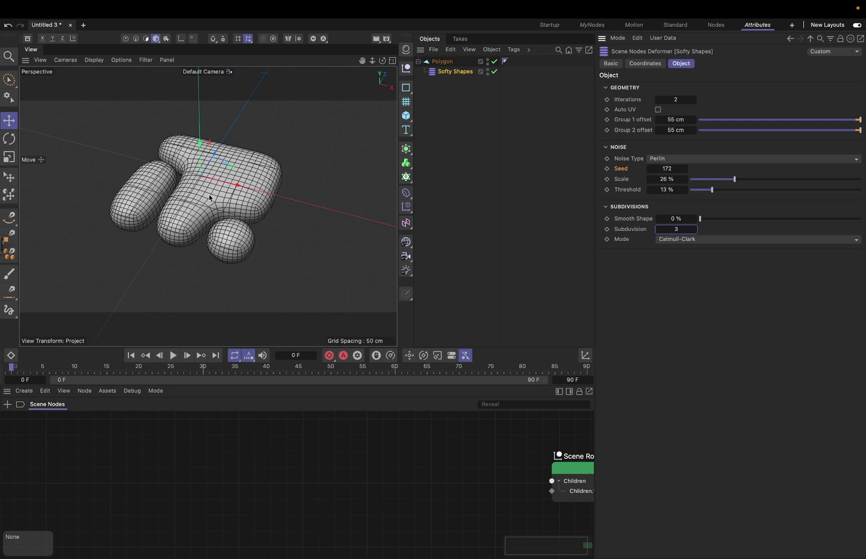
alt+drag(212, 199, 173, 190)
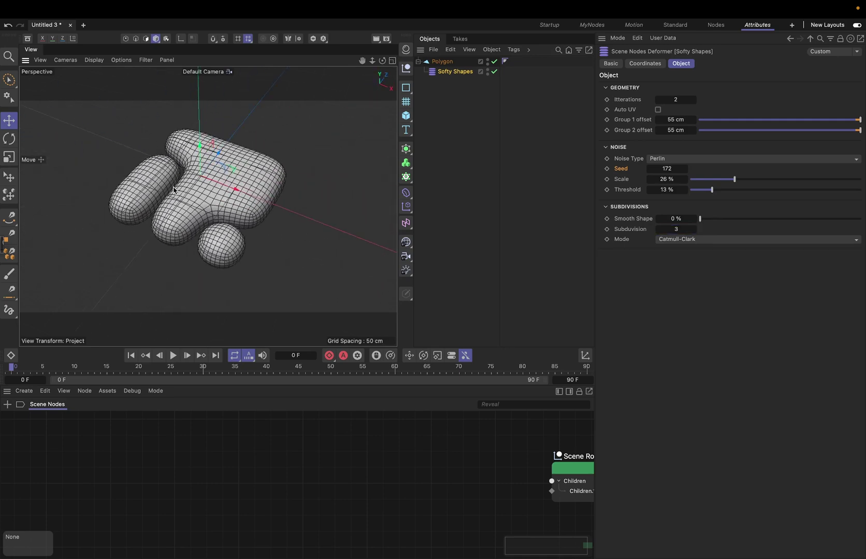
drag(702, 221, 398, 230)
alt+drag(187, 193, 254, 199)
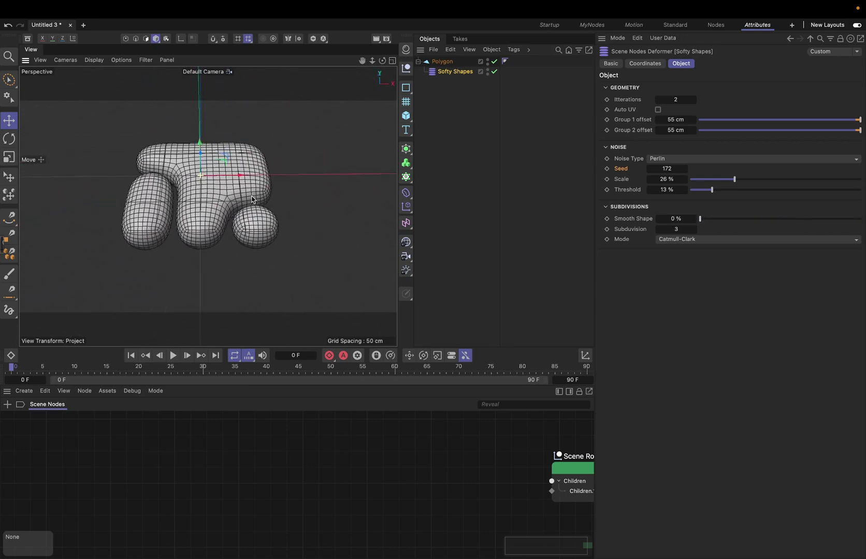
- Add a Plane primitive beneath the soft shapes and scale it up to about 871 cm in width and height
click(403, 119)
click(455, 149)
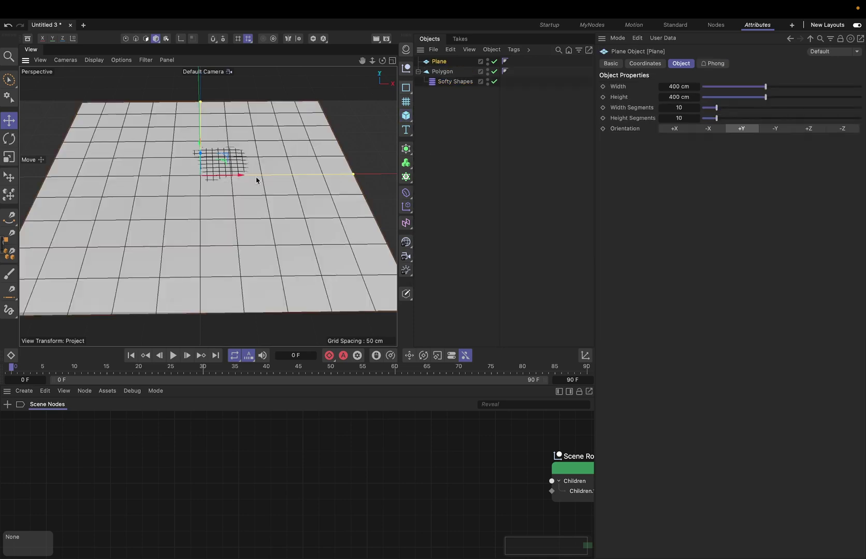
alt+drag(231, 168, 213, 202)
key(t)
mouse_move(232, 267)
alt+mouse_down()
mouse_move(232, 246)
mouse_move(218, 272)
alt+mouse_up()
alt+drag(150, 275, 160, 251)
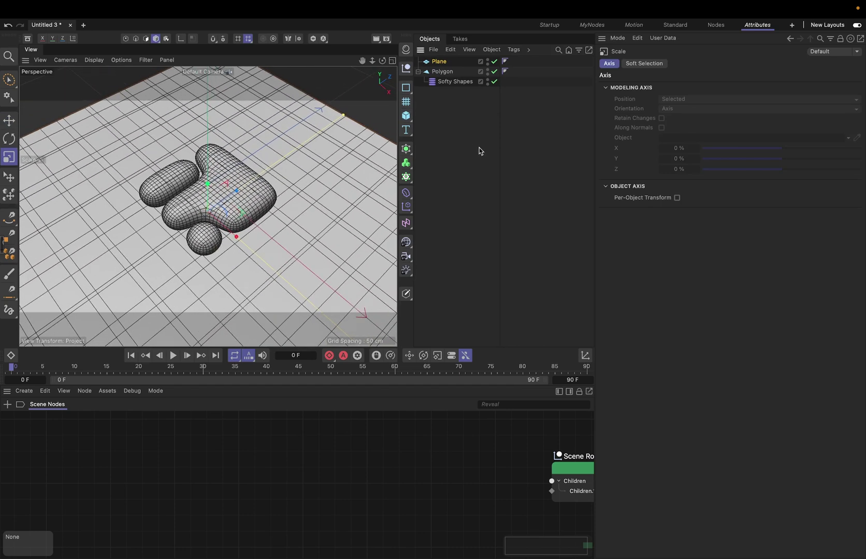
- Add a Cloth simulation tag to the Polygon, enable its Balloon option, and show the tag's Surface settings
right_click(438, 74)
mouse_move(490, 221)
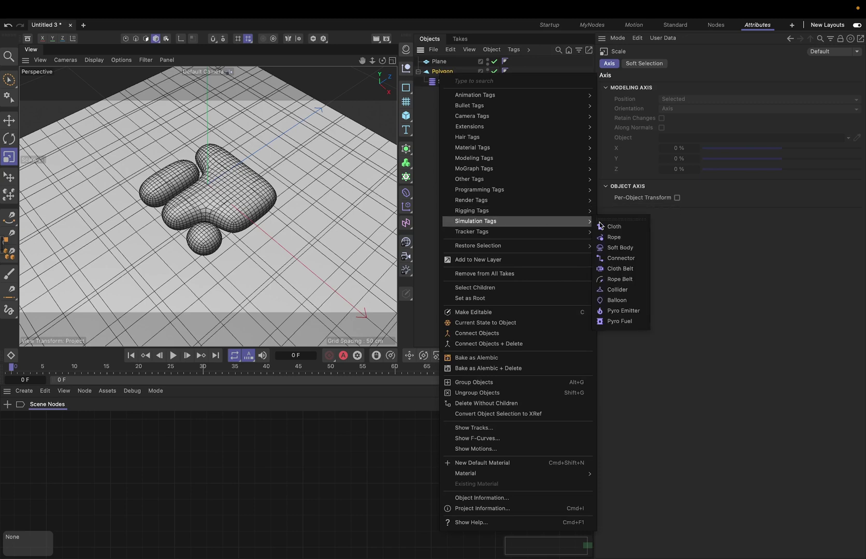
click(612, 226)
click(673, 64)
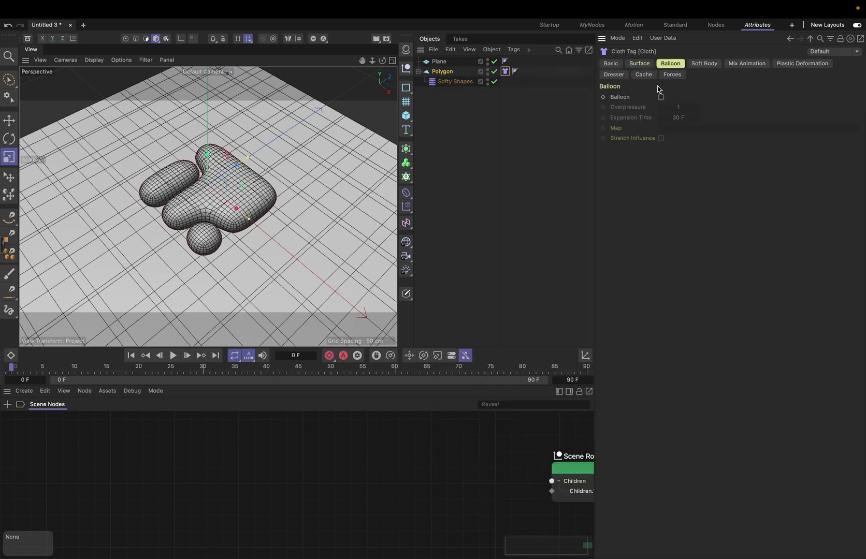
click(661, 97)
click(639, 63)
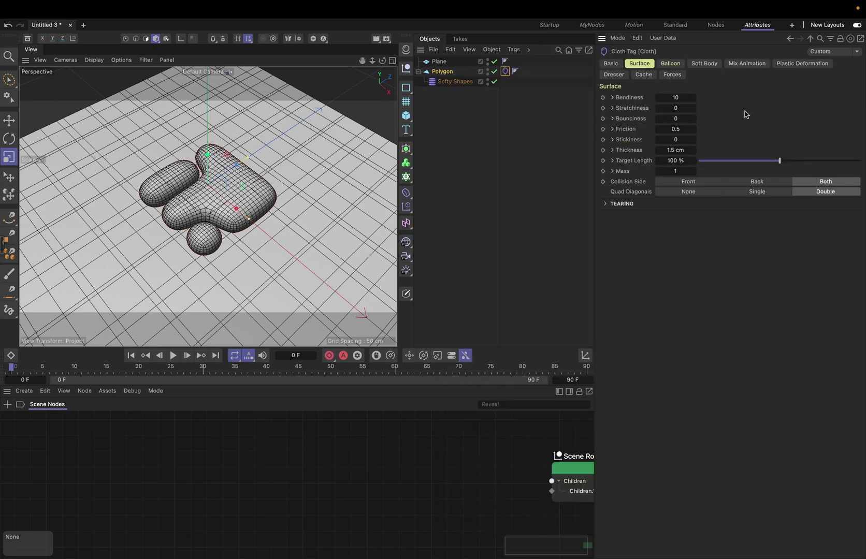
- Add a Collider simulation tag to the Plane
right_click(448, 65)
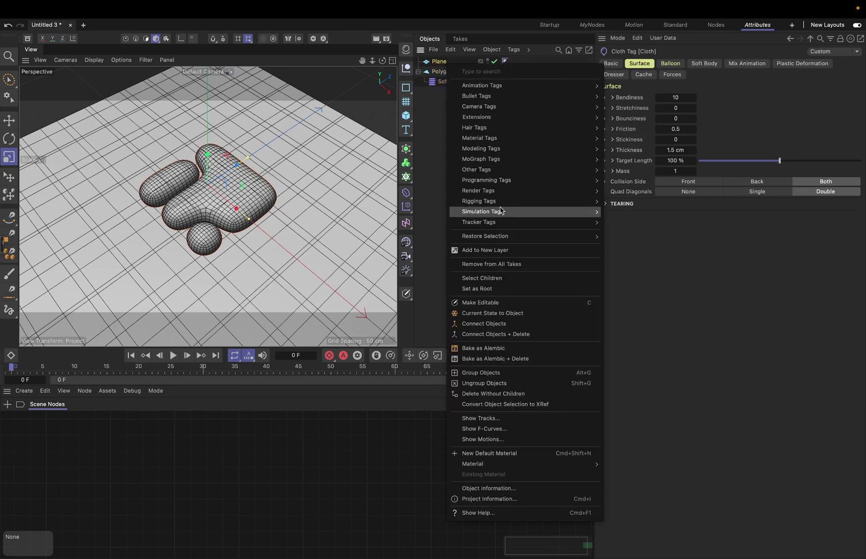
mouse_move(500, 211)
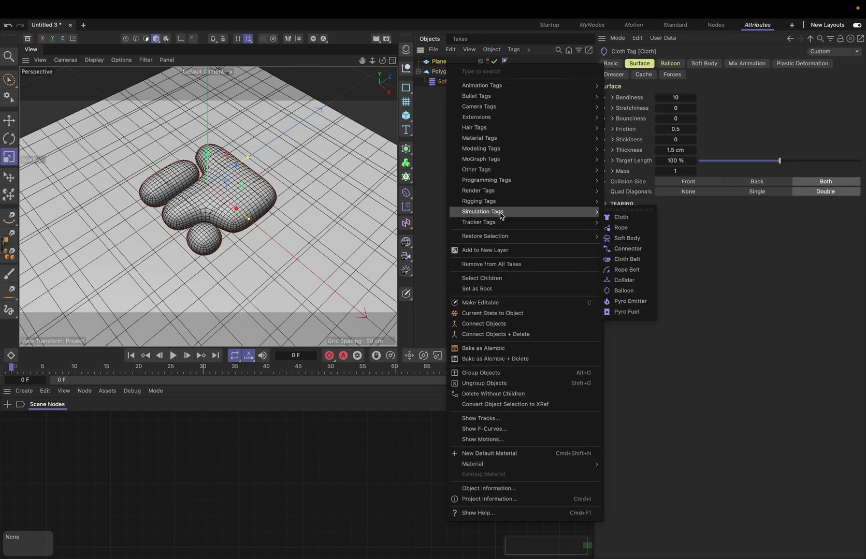
click(624, 280)
click(549, 103)
click(440, 62)
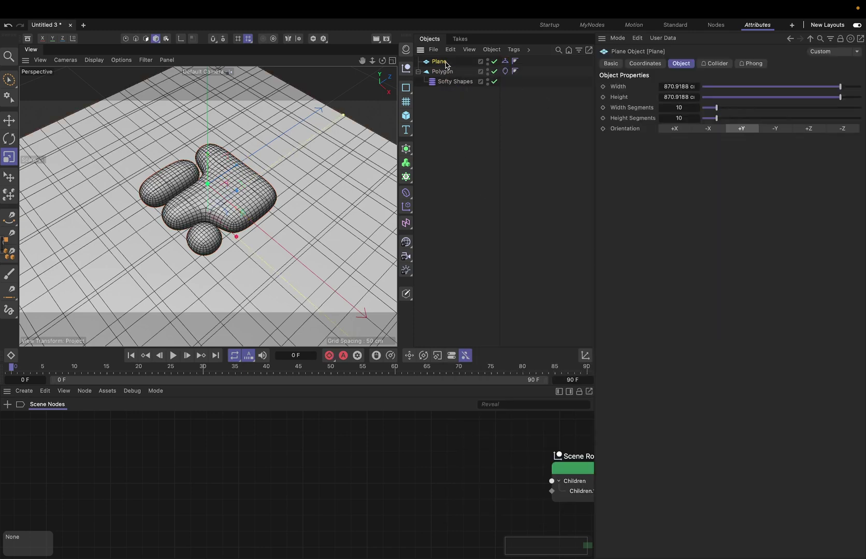
click(475, 227)
- Play the simulation to check how the balloon shapes land on the plane, and return to the start frame
alt+drag(279, 253, 217, 354)
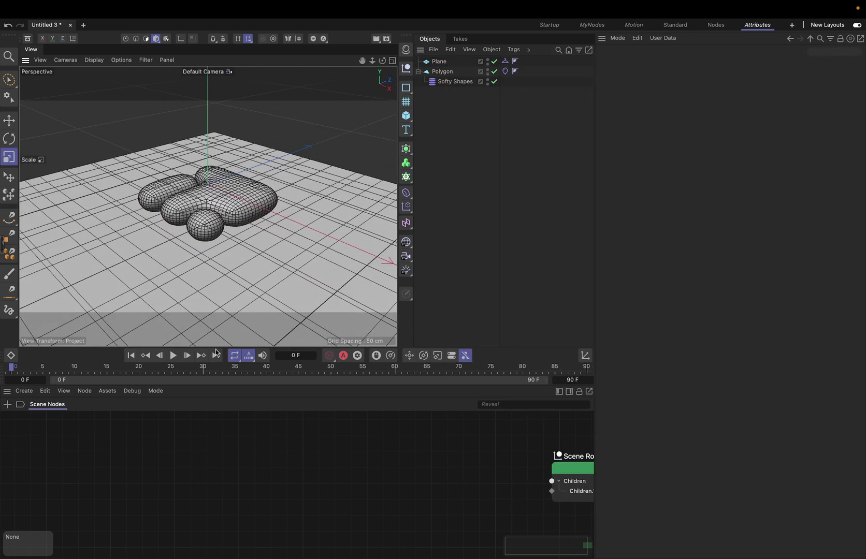
click(173, 357)
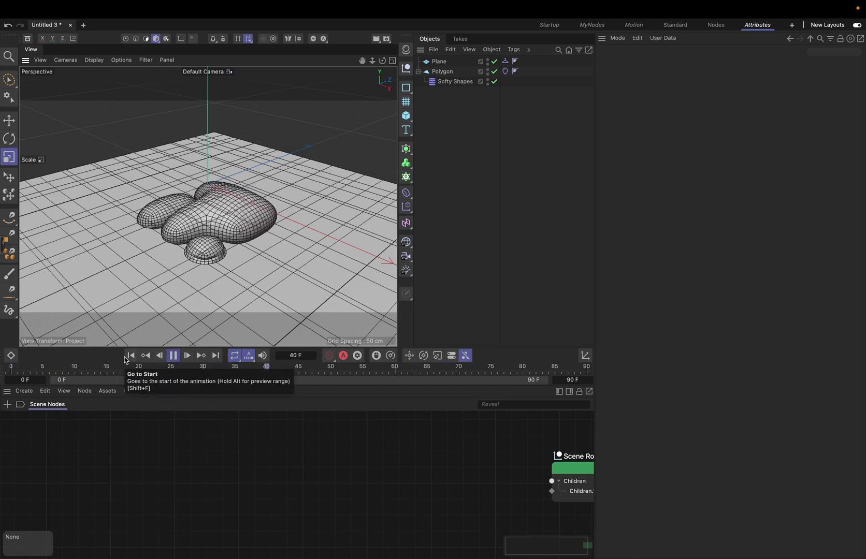
click(174, 357)
click(132, 358)
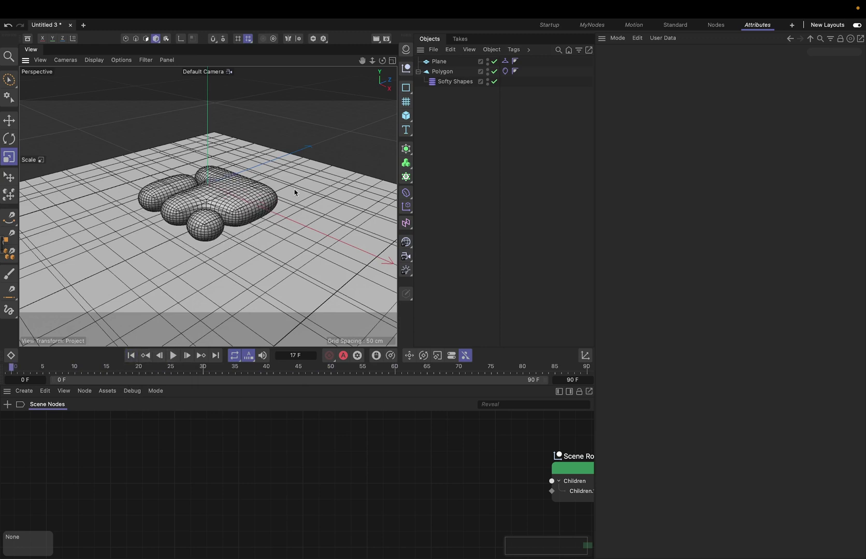
alt+drag(295, 193, 286, 228)
- Set the Polygon's Segments to 2 and the Softy Shapes noise to Scale 12 % and Threshold 39 %
click(442, 71)
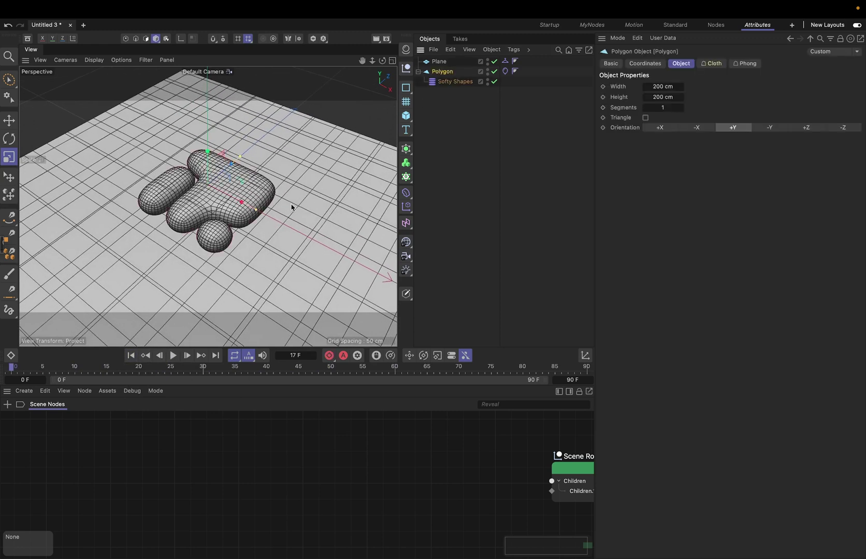
click(681, 110)
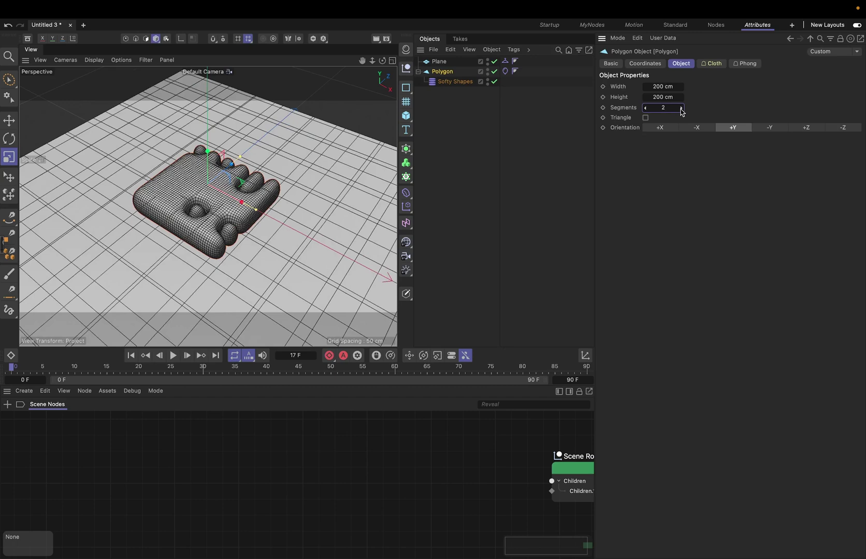
click(447, 82)
drag(735, 179, 756, 190)
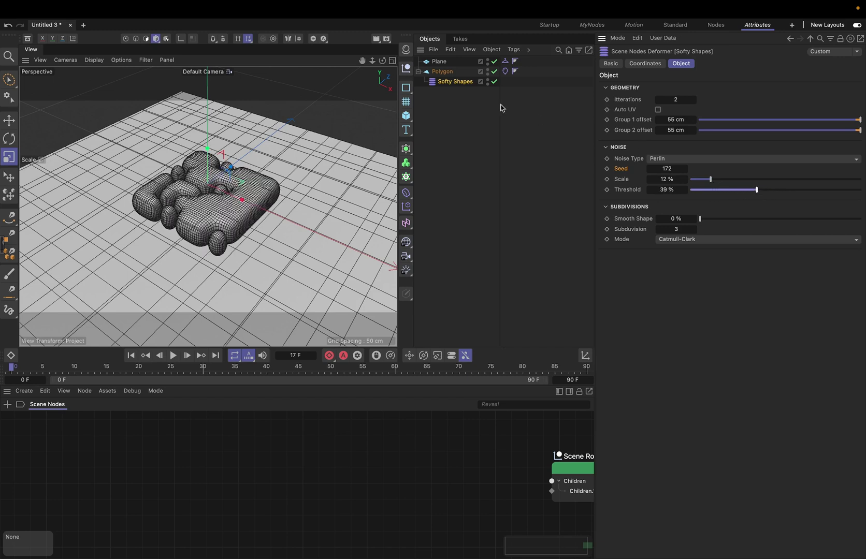
- Set the Polygon's Segments back to 1 and the noise Scale of Softy Shapes to 23 %
click(445, 73)
click(646, 108)
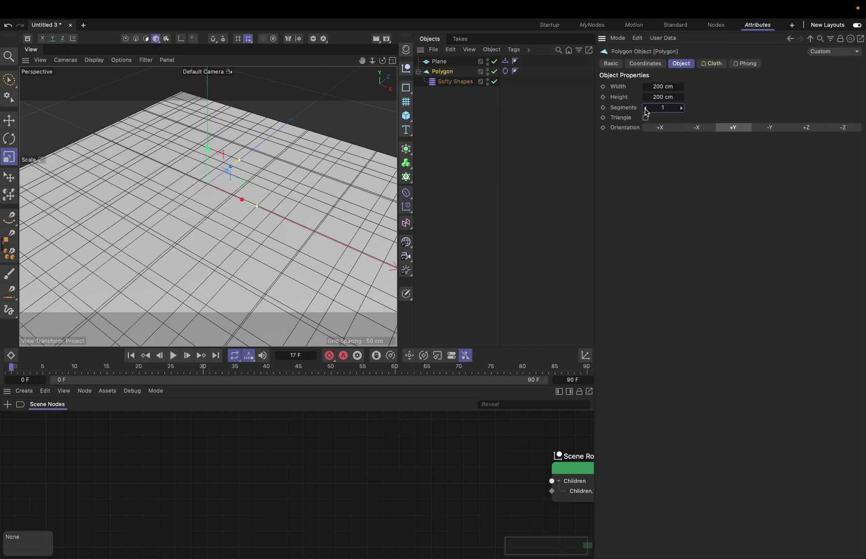
click(463, 82)
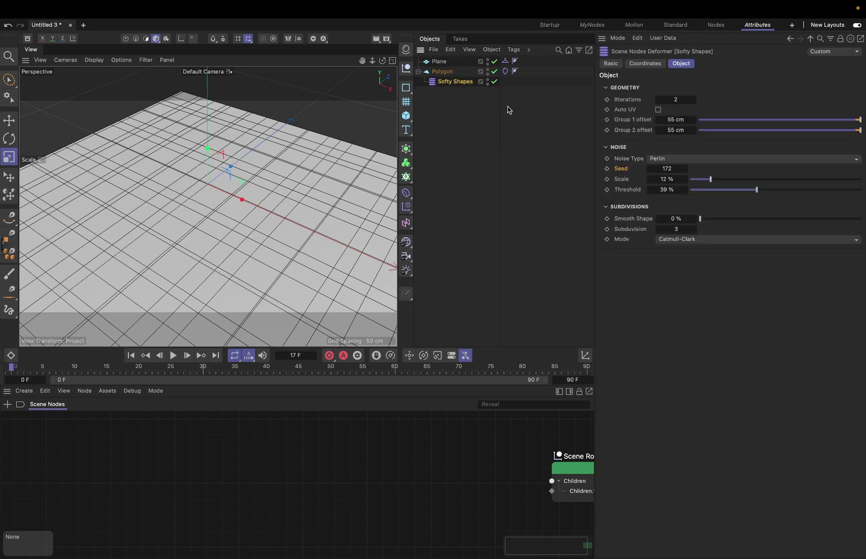
drag(714, 180, 730, 182)
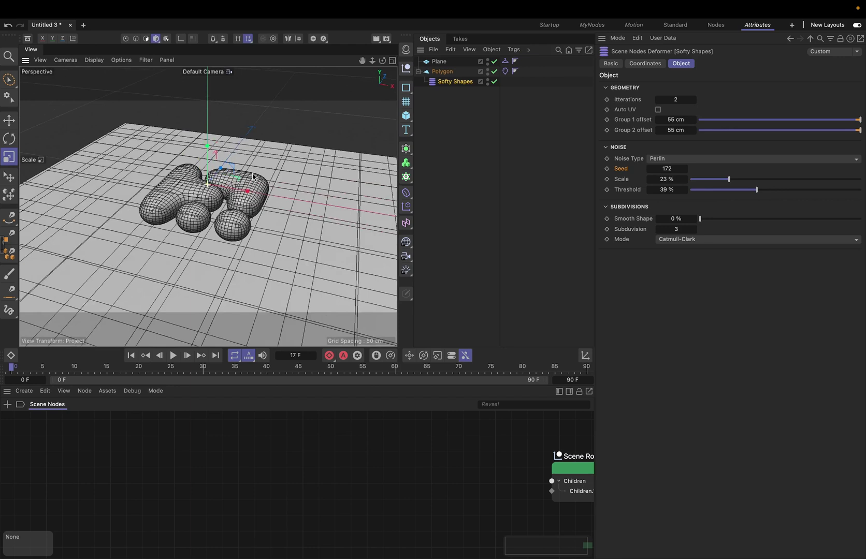
- Set the Bendiness of the Polygon's Cloth tag to 1
click(504, 72)
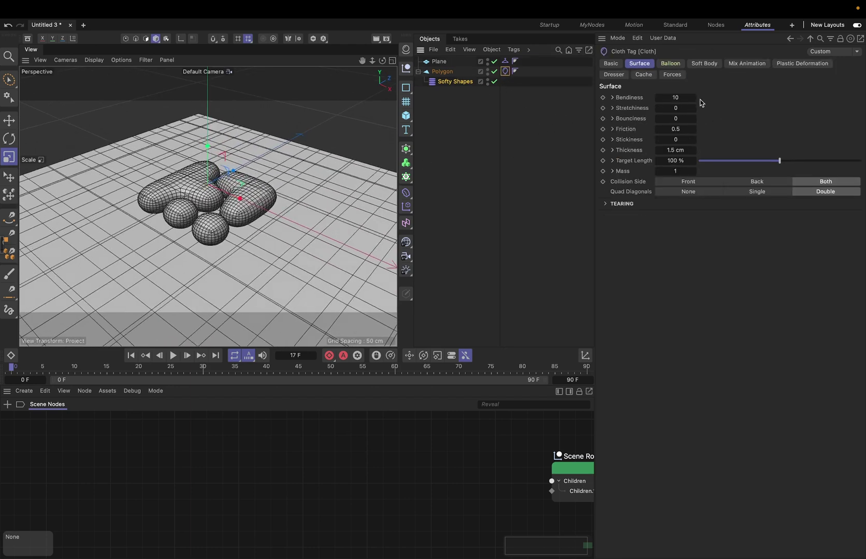
click(682, 98)
text(1)
- Set the simulation Iterations to 3 in the project settings
key(ctrl+d)
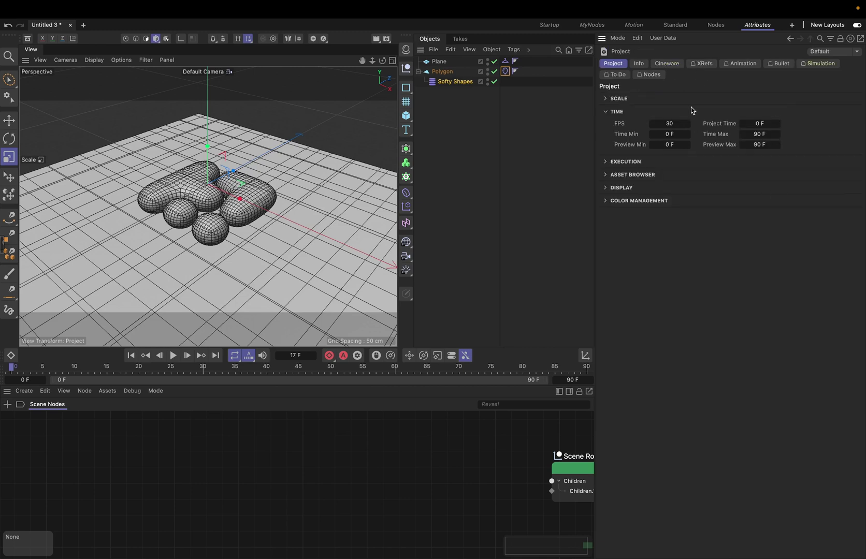
click(806, 64)
click(612, 99)
click(645, 98)
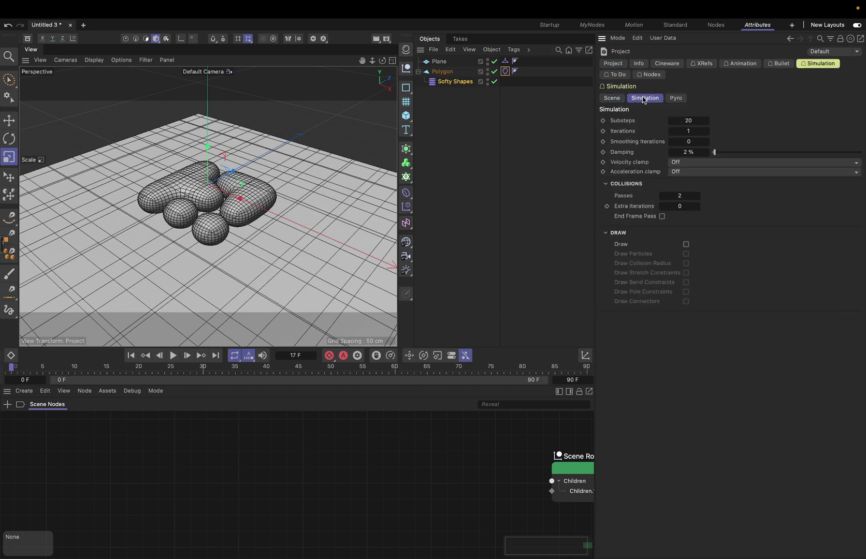
click(689, 132)
text(3)
- Play the simulation again, rewind it to the start frame, and view the soft shapes up close
click(174, 357)
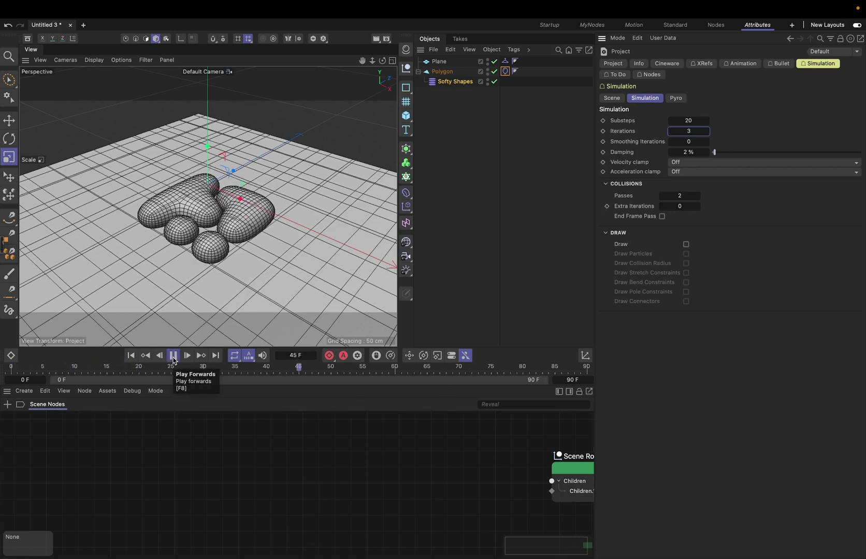
click(173, 358)
click(131, 356)
alt+drag(249, 180, 238, 206)
scroll(239, 202, up, 5)
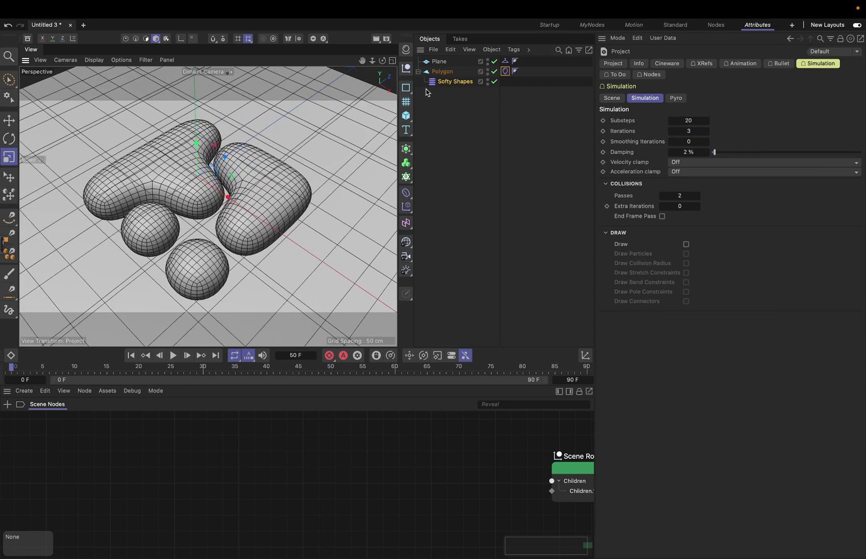
- Try out a higher Itterations value and the Auto UV option on Softy Shapes
click(455, 82)
click(694, 100)
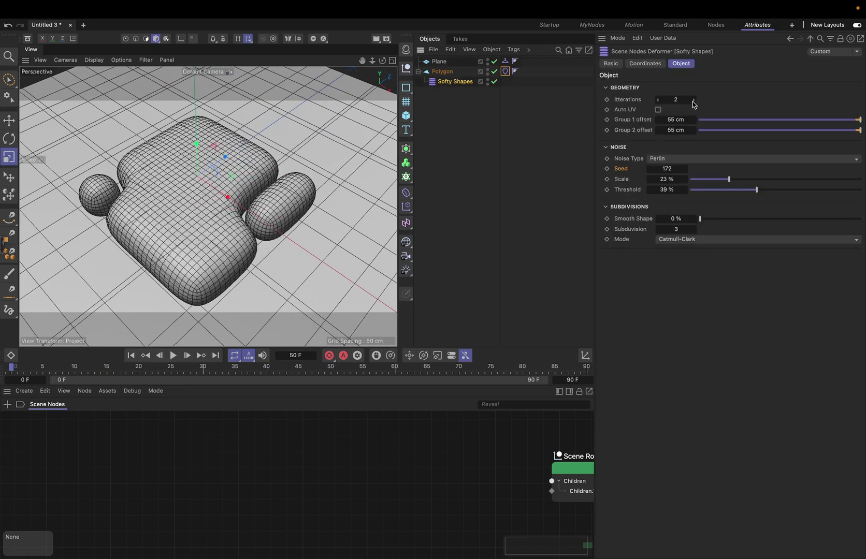
click(658, 100)
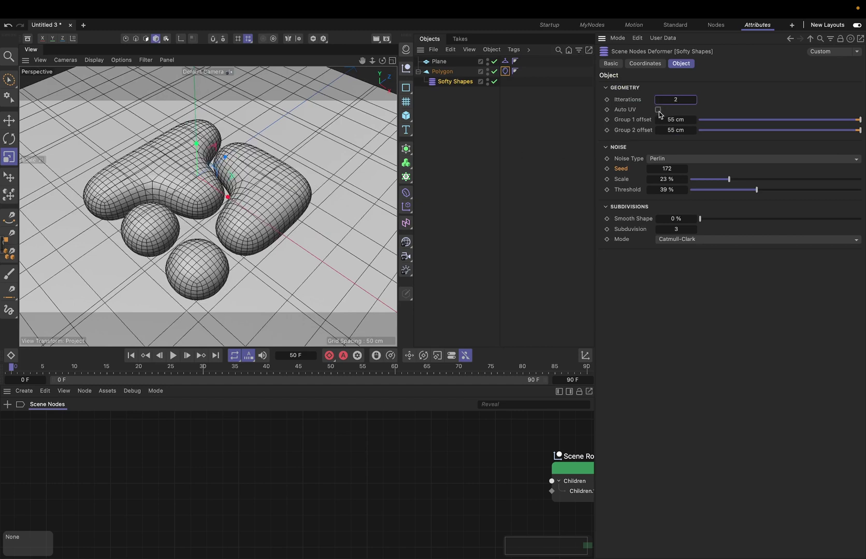
click(658, 109)
- Show the material manager and create a new default material
click(406, 50)
click(607, 316)
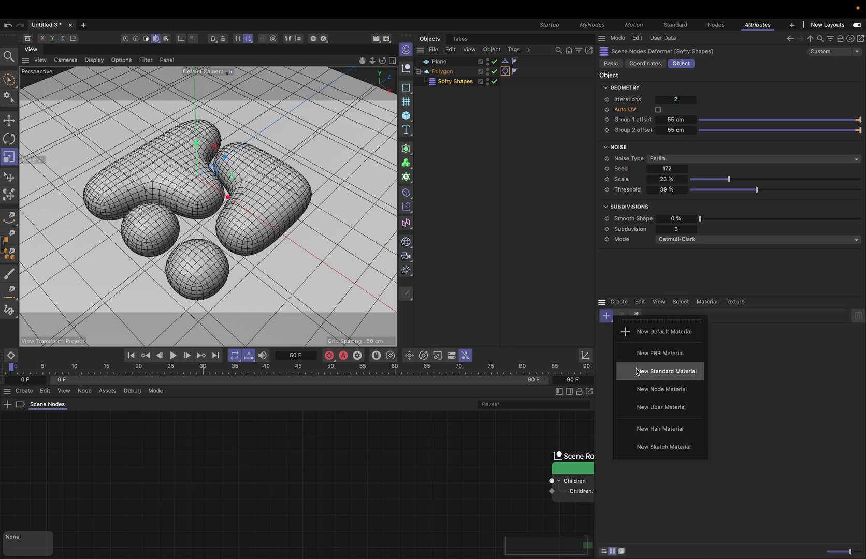
click(655, 335)
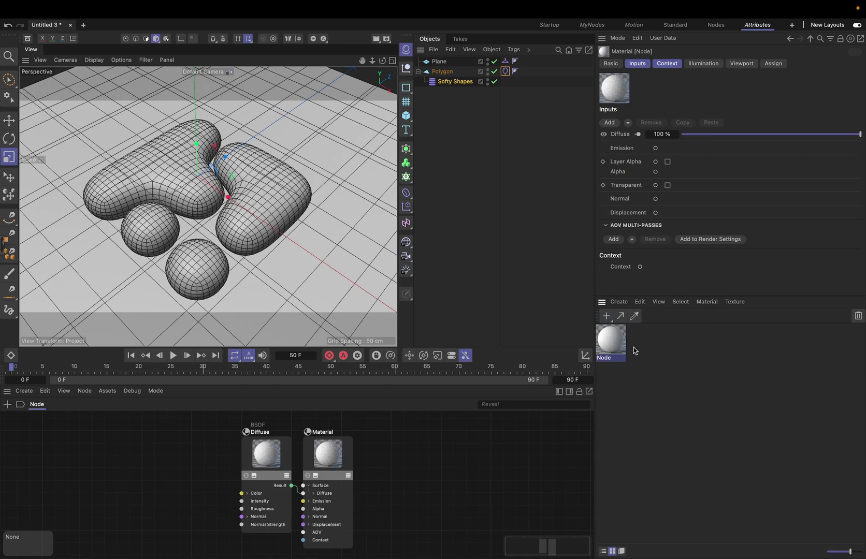
- Delete the node material, create a new standard material, and apply it to the Polygon object
key(Delete)
click(606, 316)
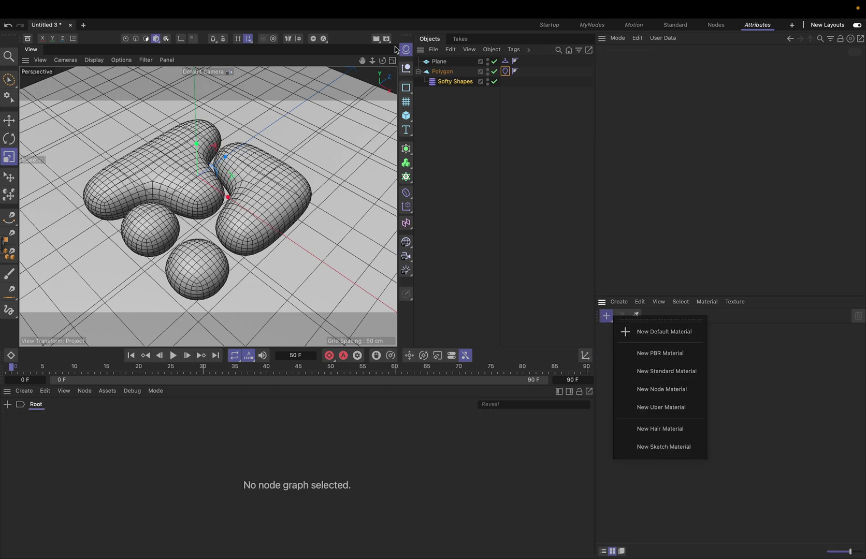
click(748, 348)
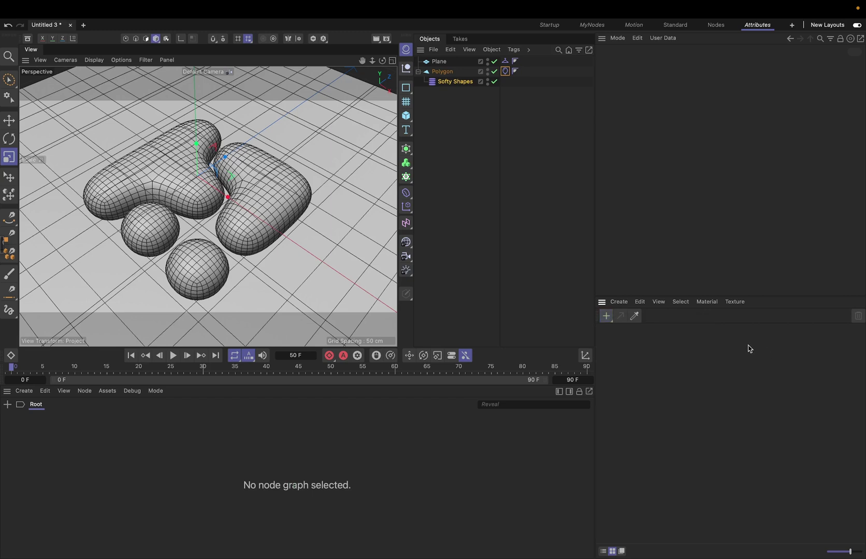
click(606, 316)
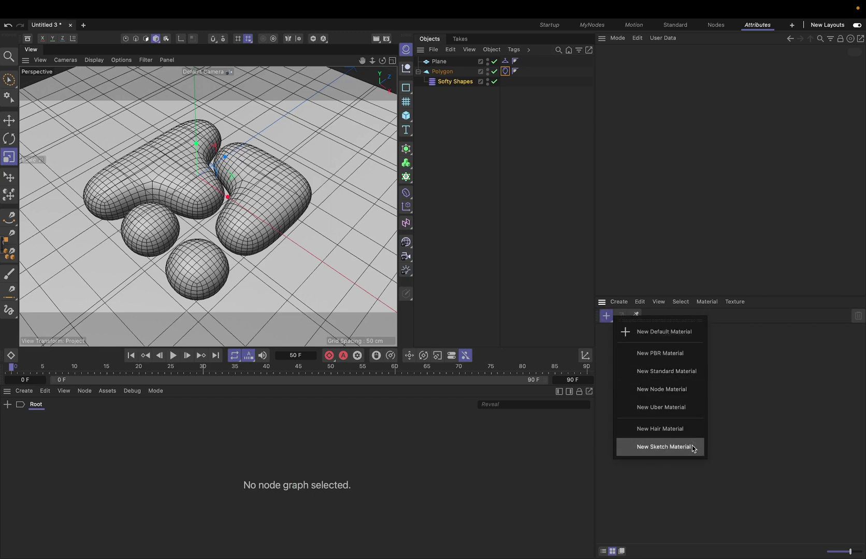
click(675, 382)
drag(619, 348, 449, 76)
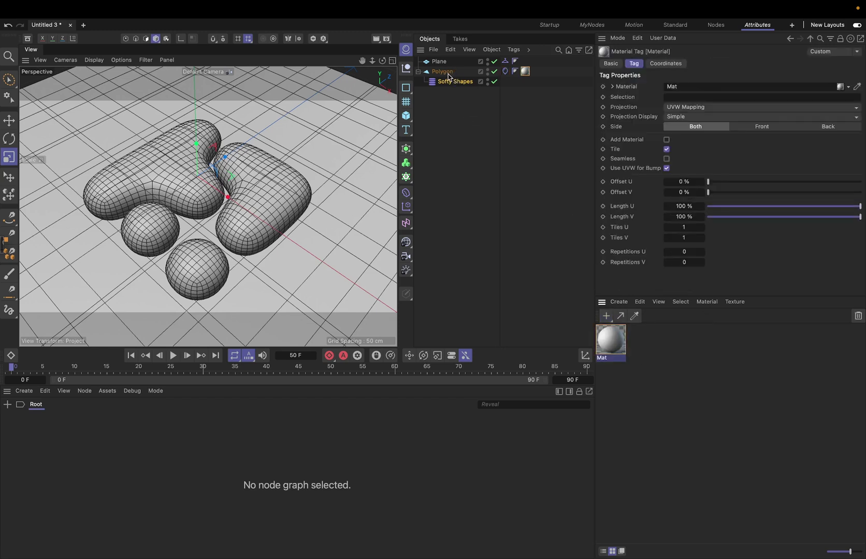
- Load the Tiles surface shader as the texture in the Mat material's Color channel and close the material editor
double_click(611, 343)
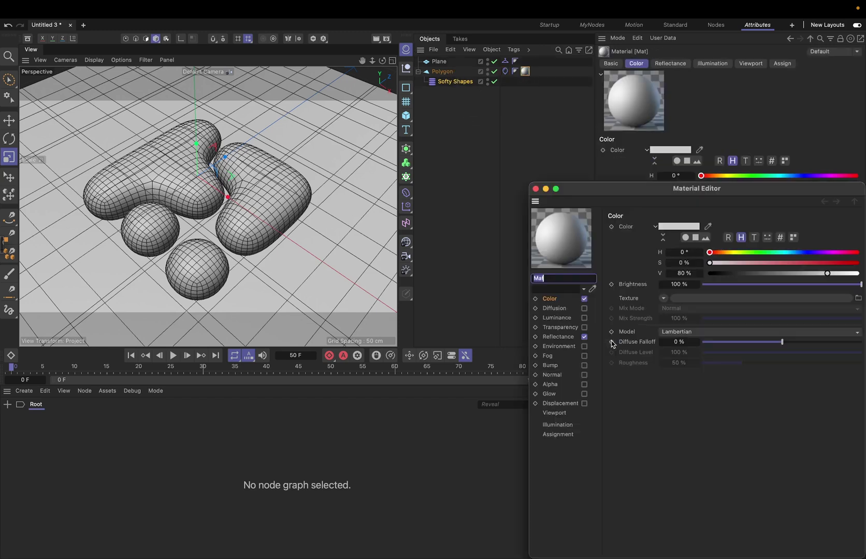
click(557, 301)
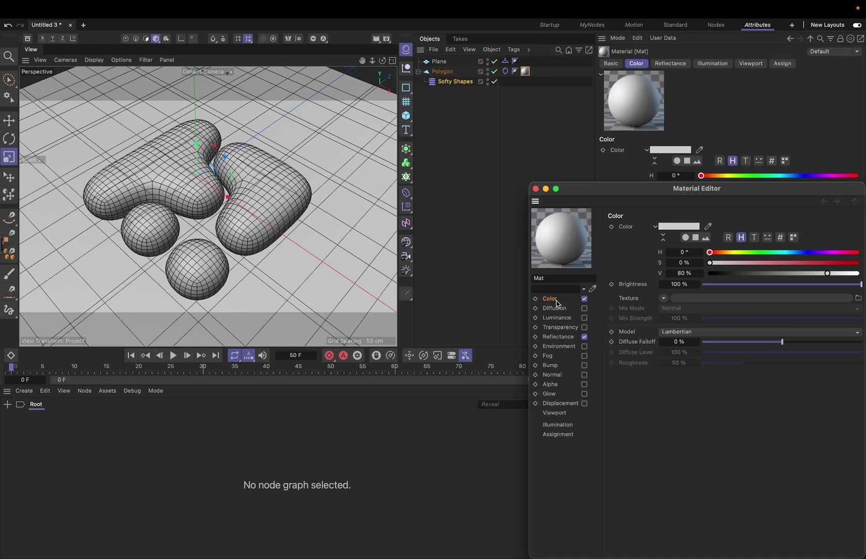
click(666, 299)
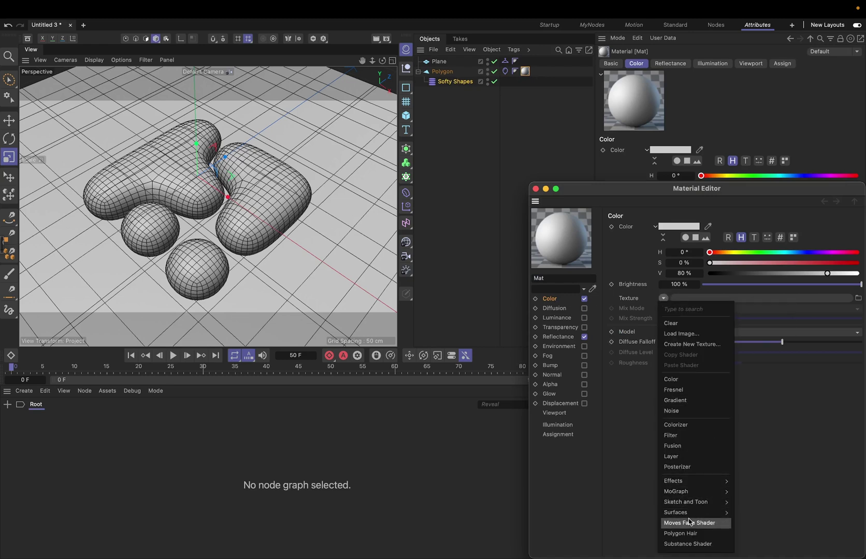
mouse_move(689, 513)
click(758, 524)
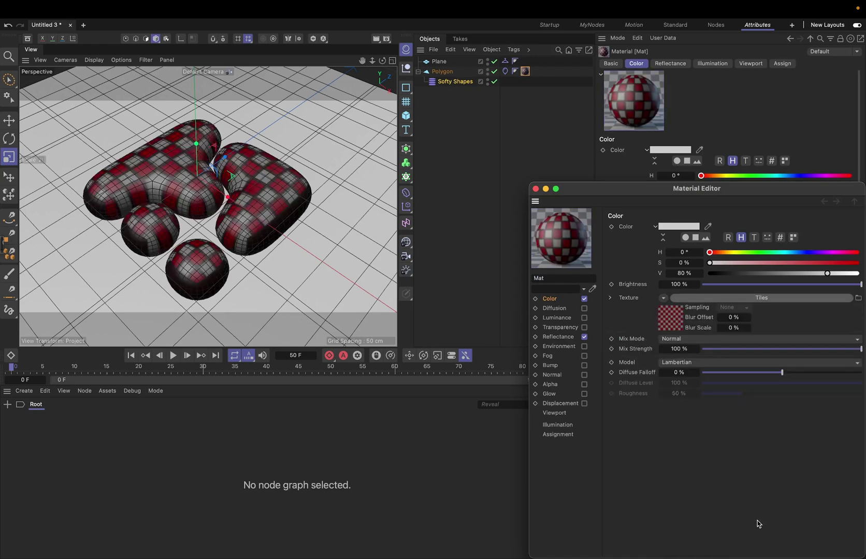
click(536, 189)
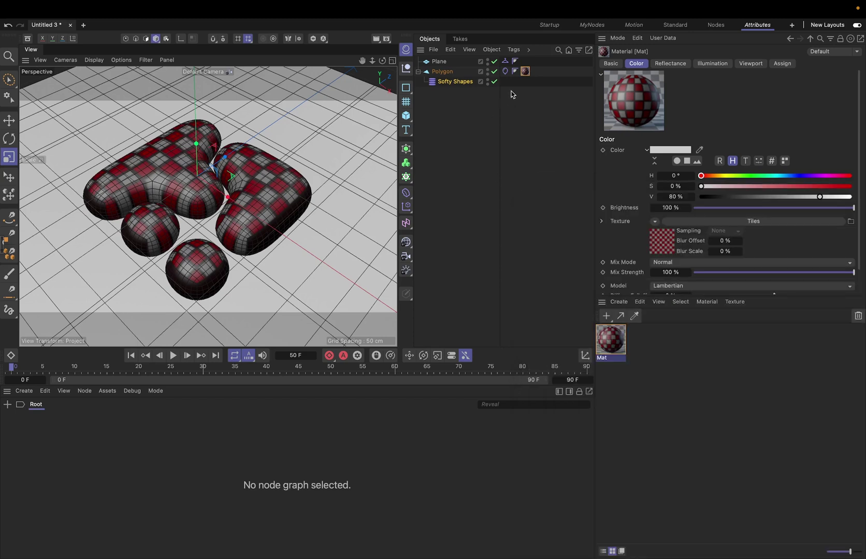
- Enable Auto UV on the Softy Shapes deformer and look at the tile mapping on the shapes
click(457, 83)
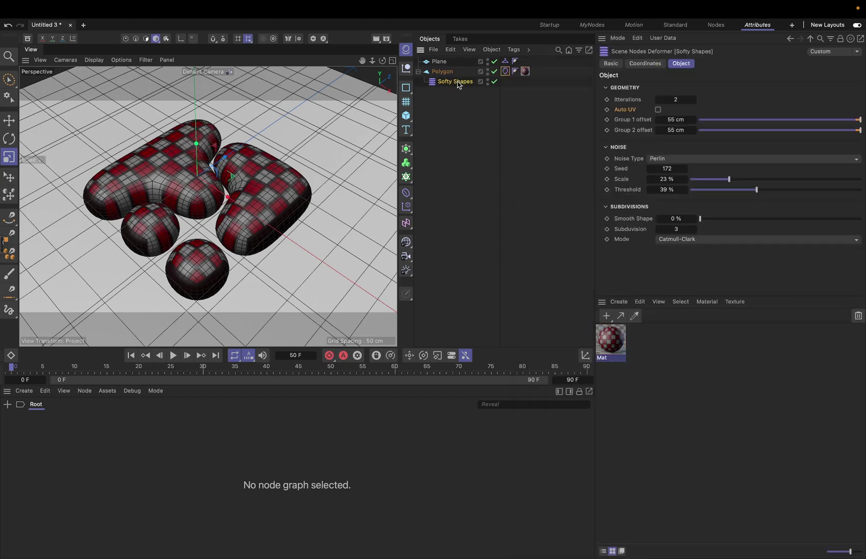
click(659, 110)
alt+drag(254, 212, 230, 217)
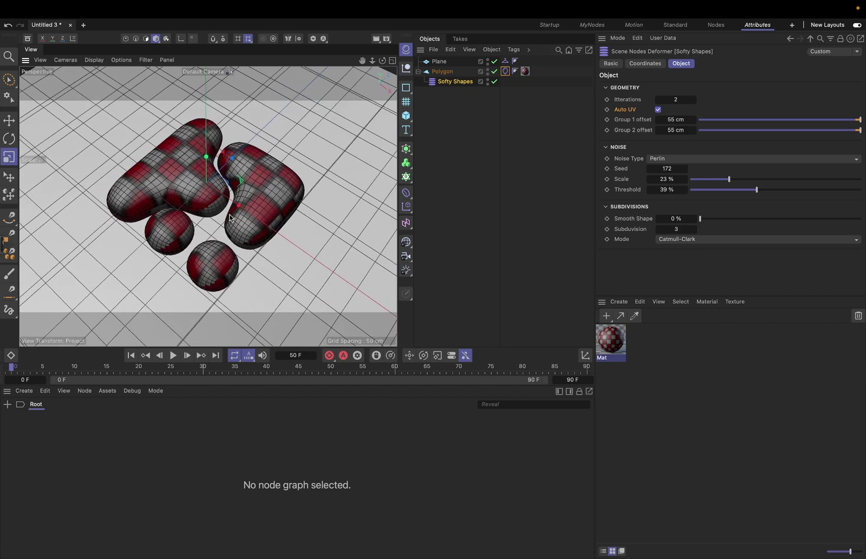
- Convert the Polygon's current state to a separate object, disable the original with its deformer, and inspect the copy
right_click(441, 76)
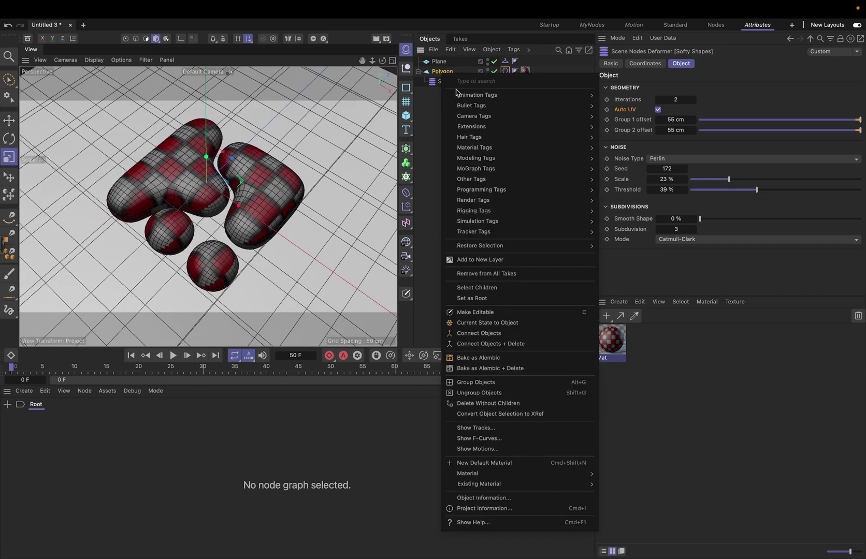
click(516, 324)
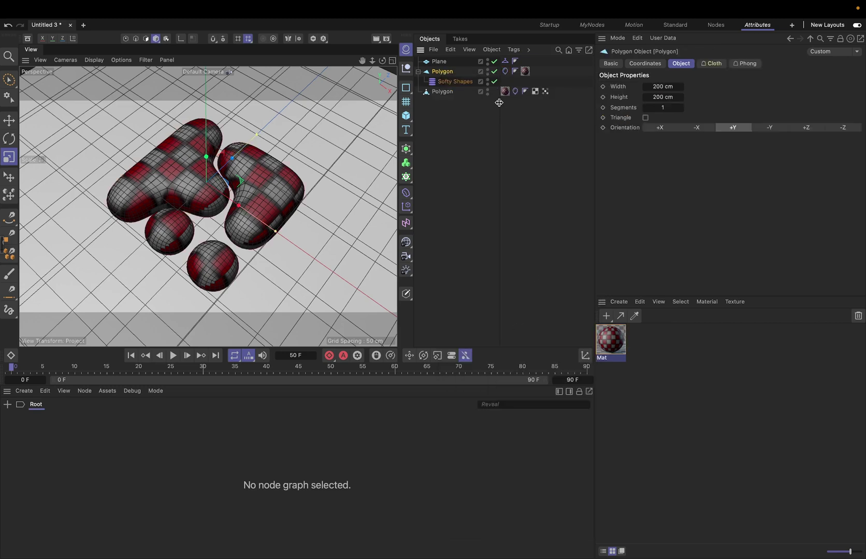
click(494, 72)
click(443, 92)
mouse_move(241, 184)
alt+mouse_down()
mouse_move(247, 132)
mouse_move(248, 171)
alt+mouse_up()
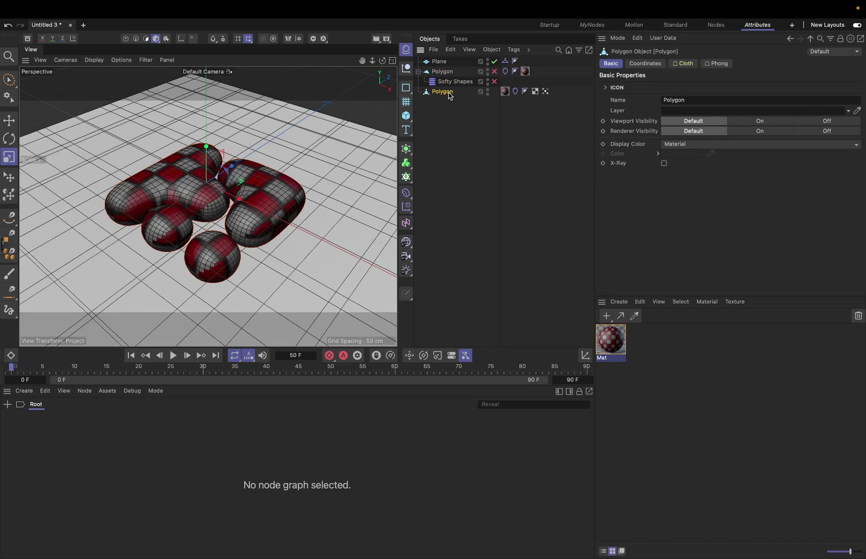
- Delete the converted polygon copy and re-enable the original Polygon and its Softy Shapes deformer
key(Delete)
click(494, 71)
click(494, 81)
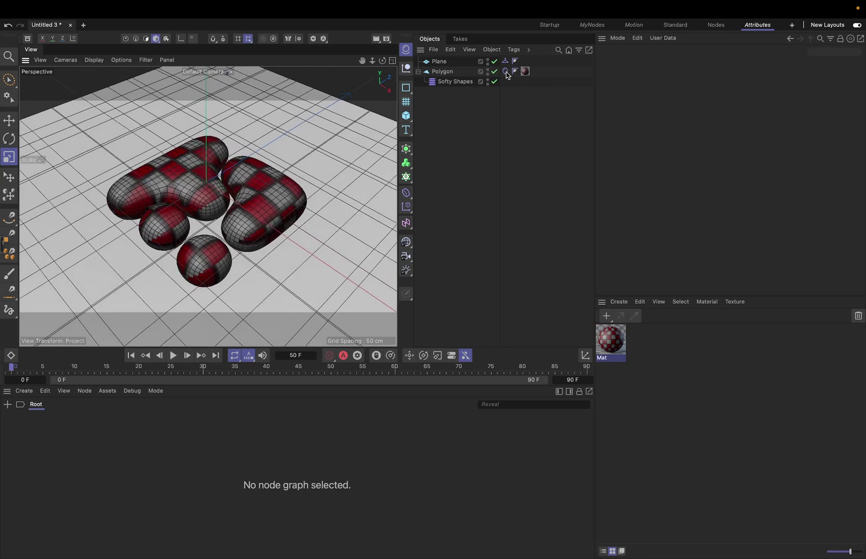
- Switch Auto UV off and back on for Softy Shapes, comparing the tile mapping around the sides of the shapes
click(455, 82)
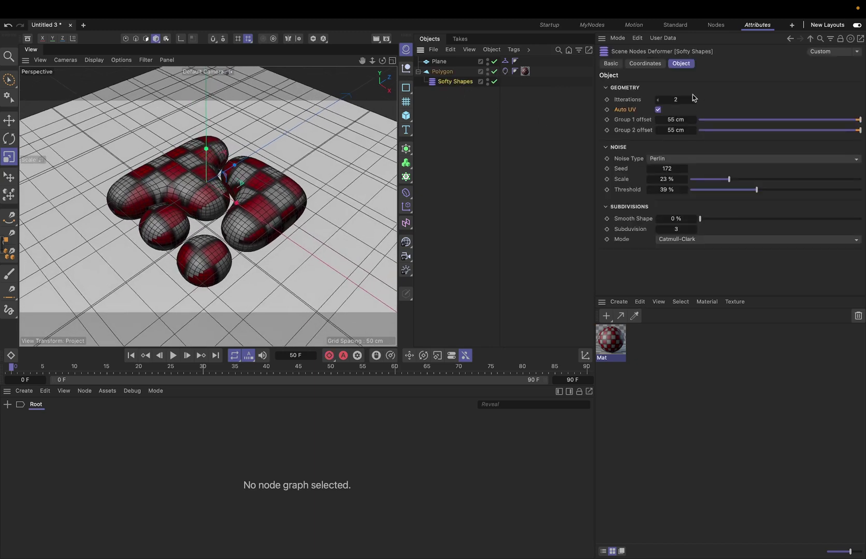
click(658, 110)
alt+drag(233, 171, 230, 196)
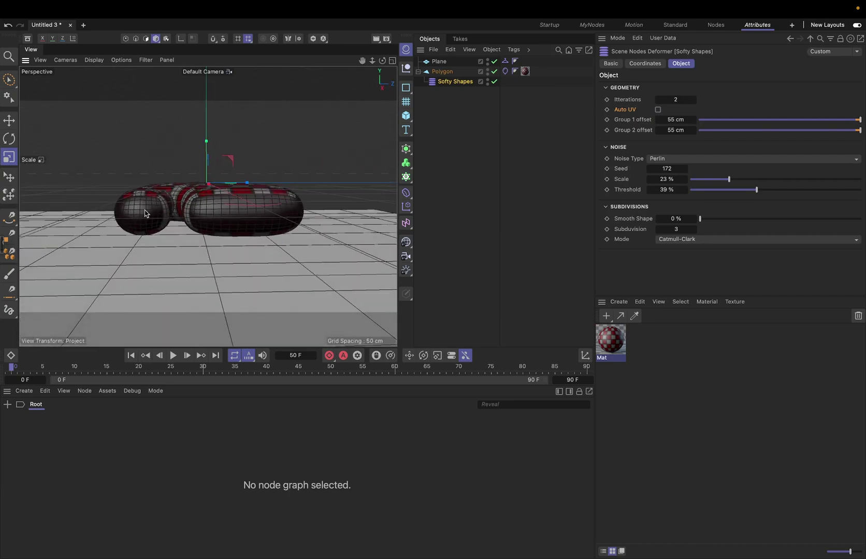
alt+drag(144, 212, 342, 253)
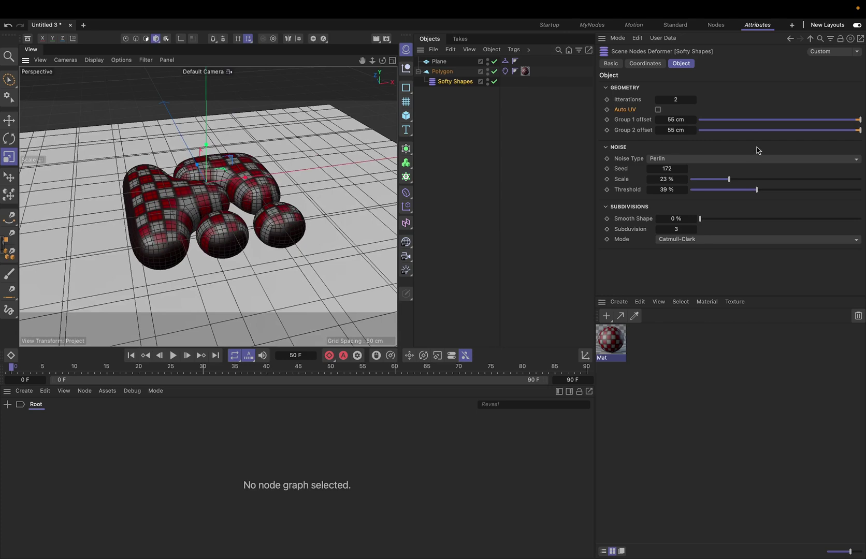
click(659, 110)
alt+drag(338, 201, 314, 226)
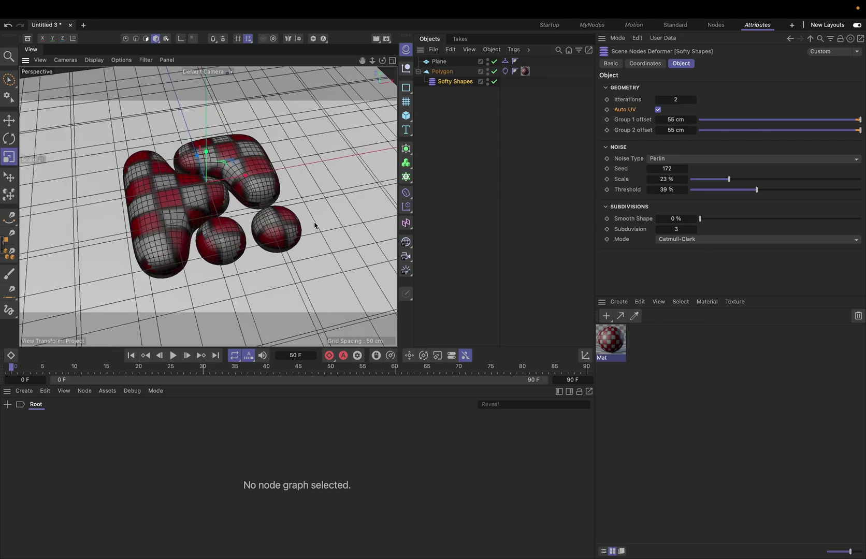
- Play the cloth simulation briefly, stop it, and examine the tiled texture on the inflated shapes up close
alt+drag(239, 192, 225, 321)
click(174, 356)
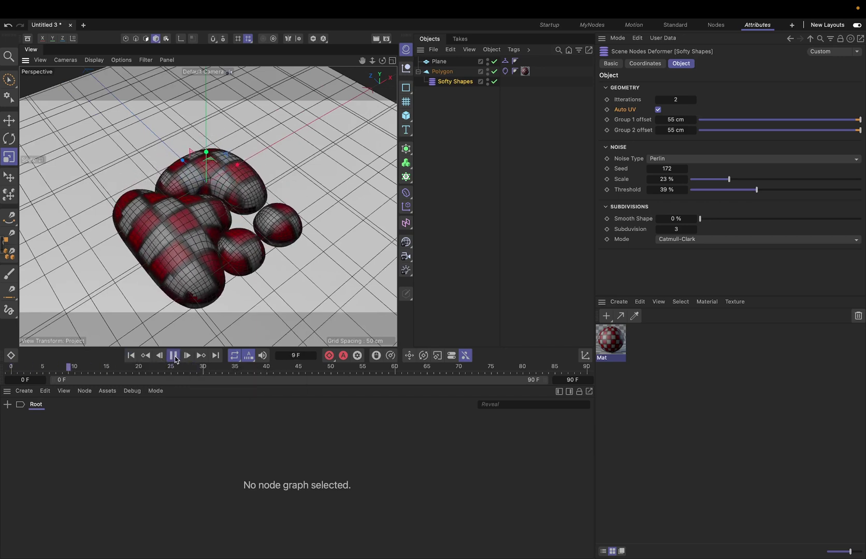
click(173, 356)
scroll(259, 277, up, 2)
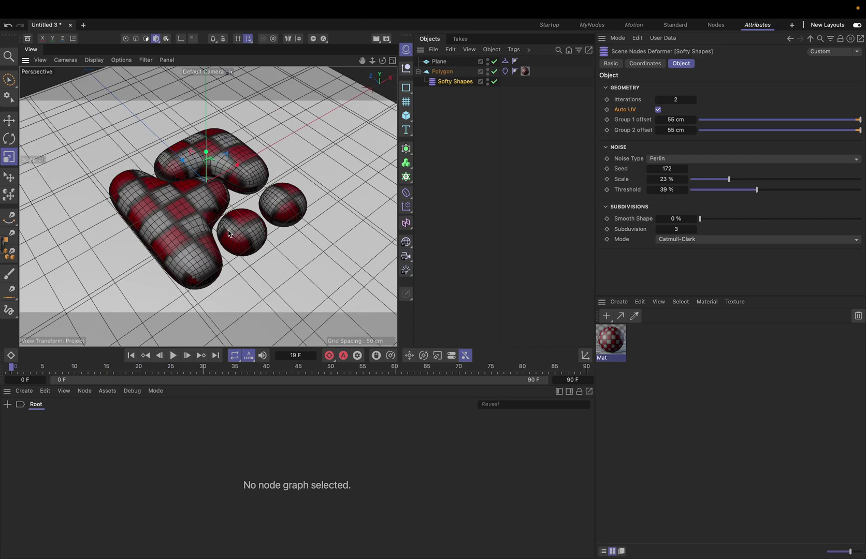
alt+drag(236, 227, 325, 217)
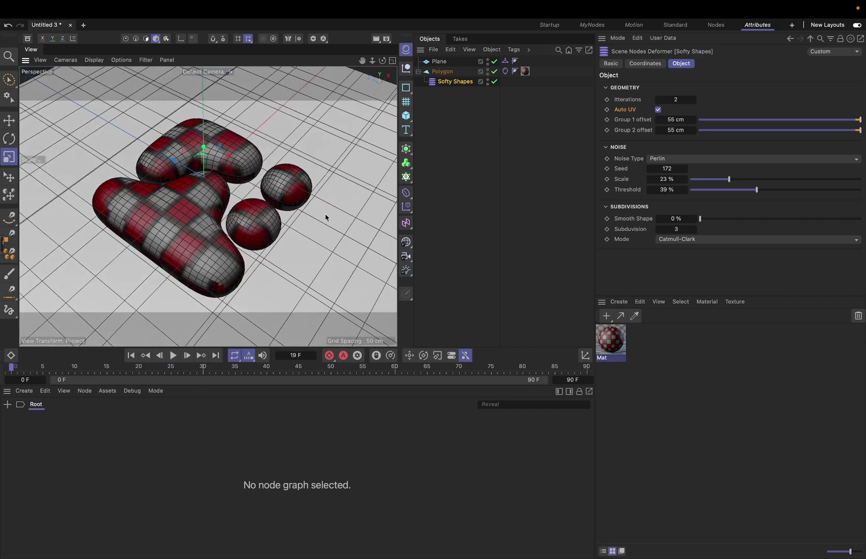